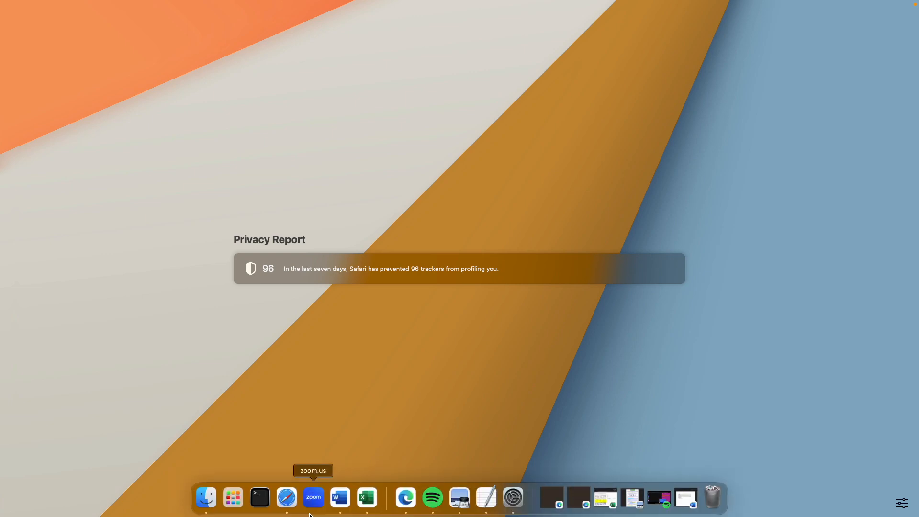
key("super+Tab")
key("super+Tab")
key("super+Tab")
key("super+Tab")
key("super+Tab")
key("super+Tab")
key("super+Tab")
key("super+Tab")
key("super+Tab")
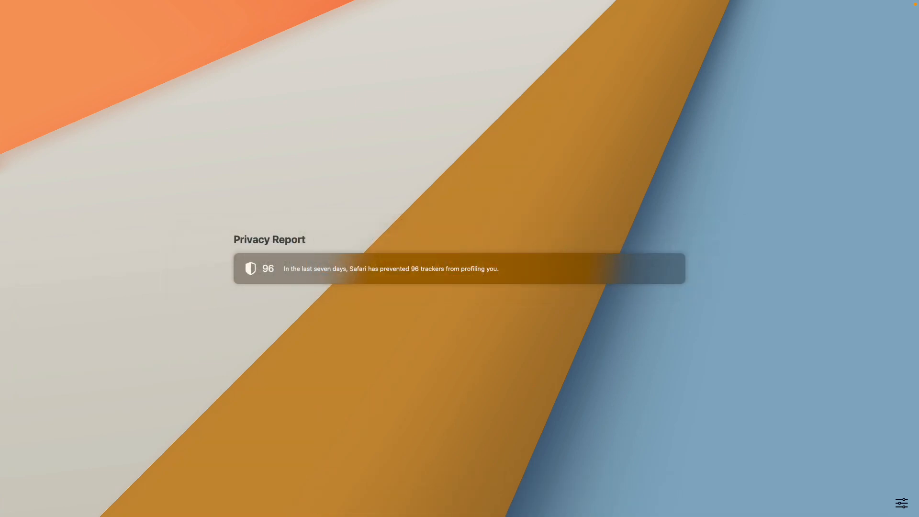
Go to desmos.com and open its Graphing Calculator.
left_click(391, 24)
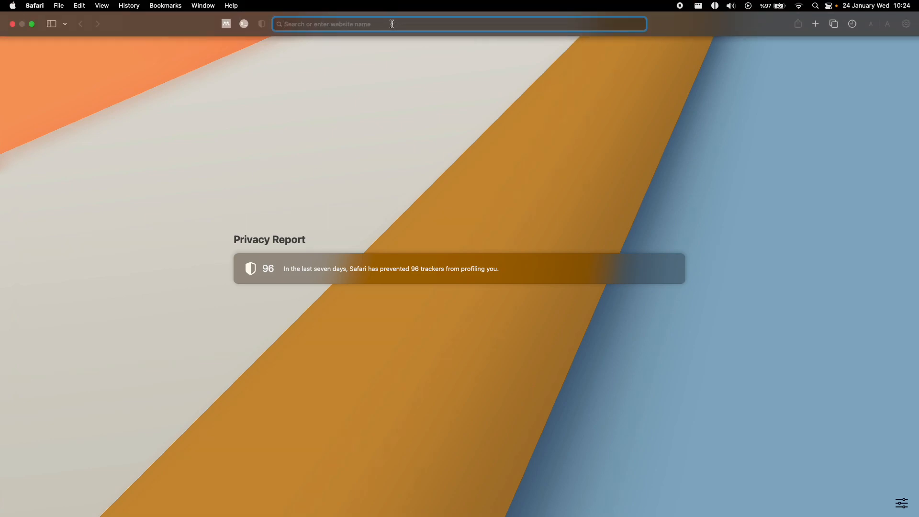
type("desmos.com")
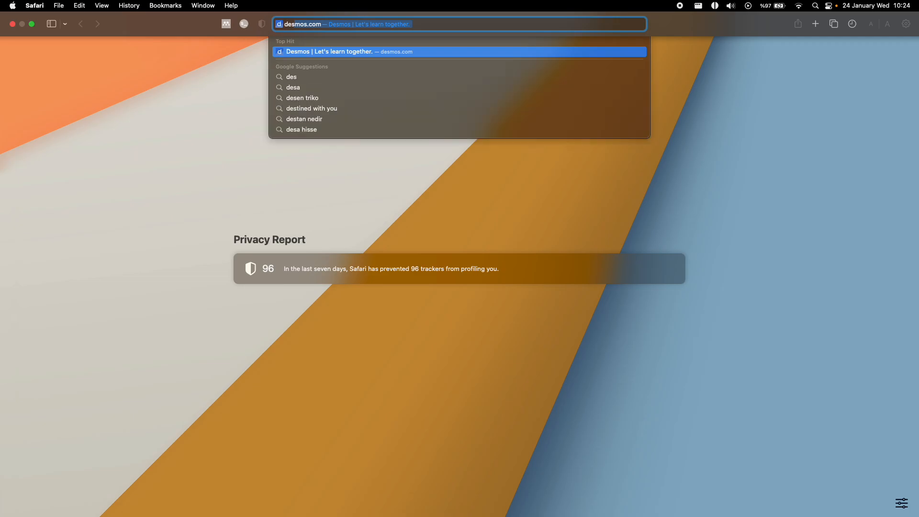
key("Return")
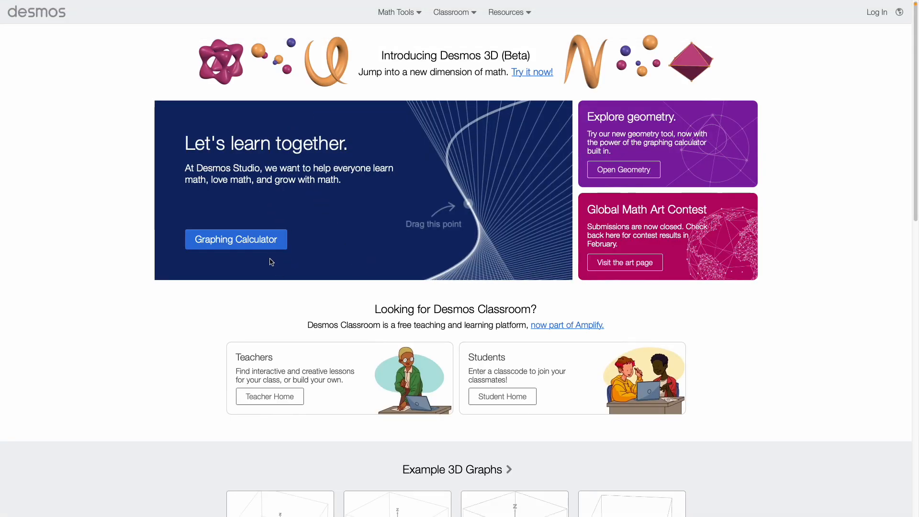
left_click(238, 243)
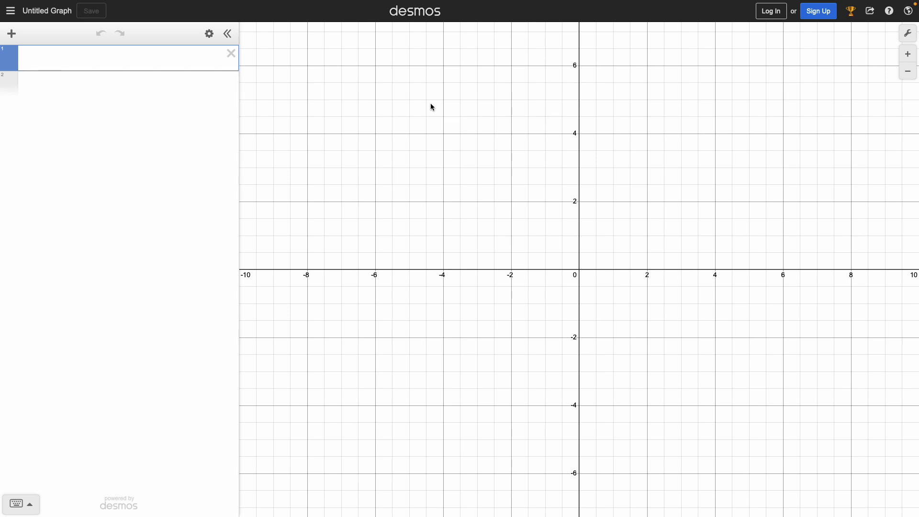
Graph the function f(x) = sin((x-2)^2) + 0.4x in the first expression line.
left_click_drag(601, 262, 455, 381)
left_click(183, 57)
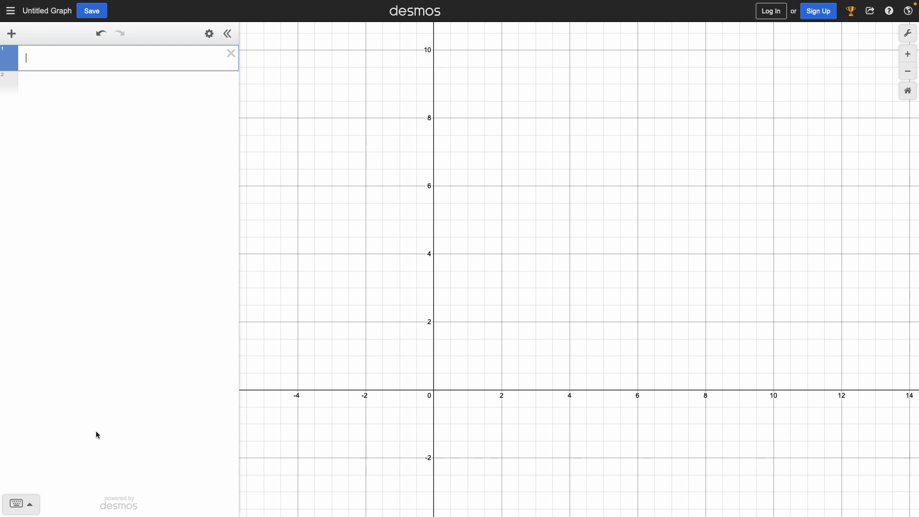
type("f(x=")
key("BackSpace")
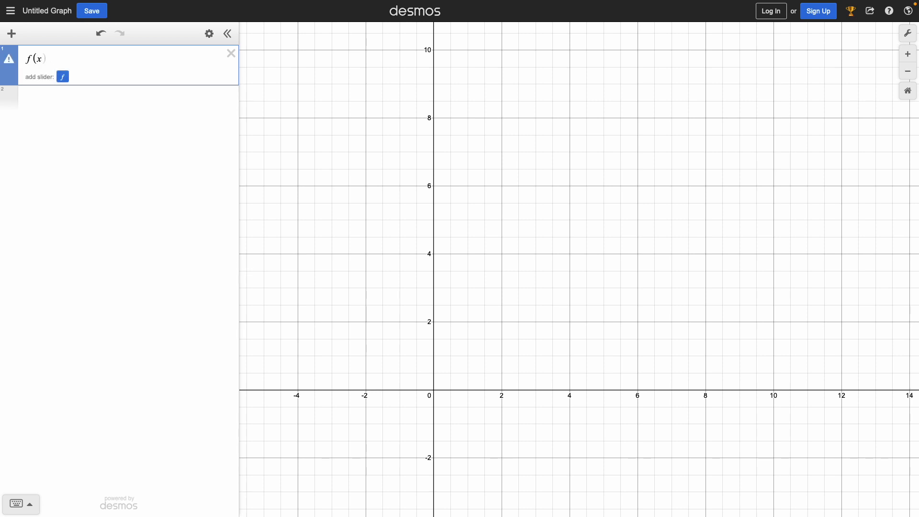
type(")=")
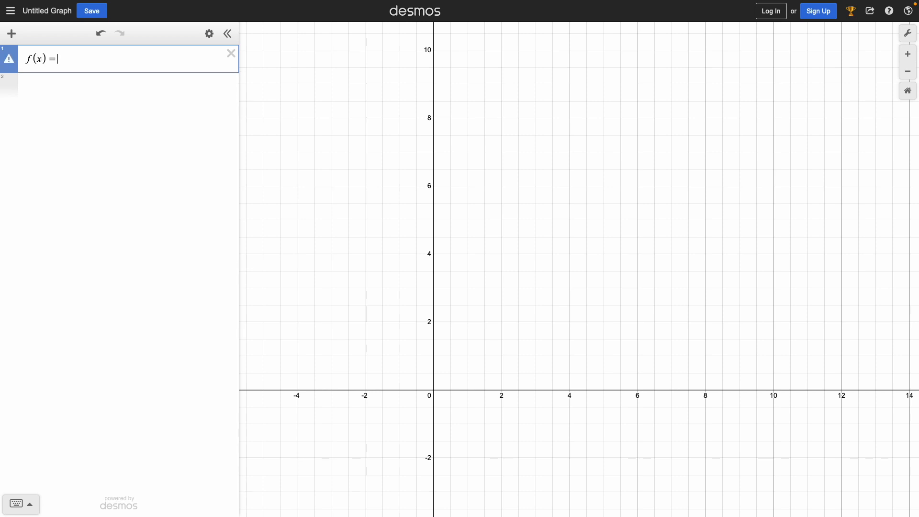
type("sin((x-2")
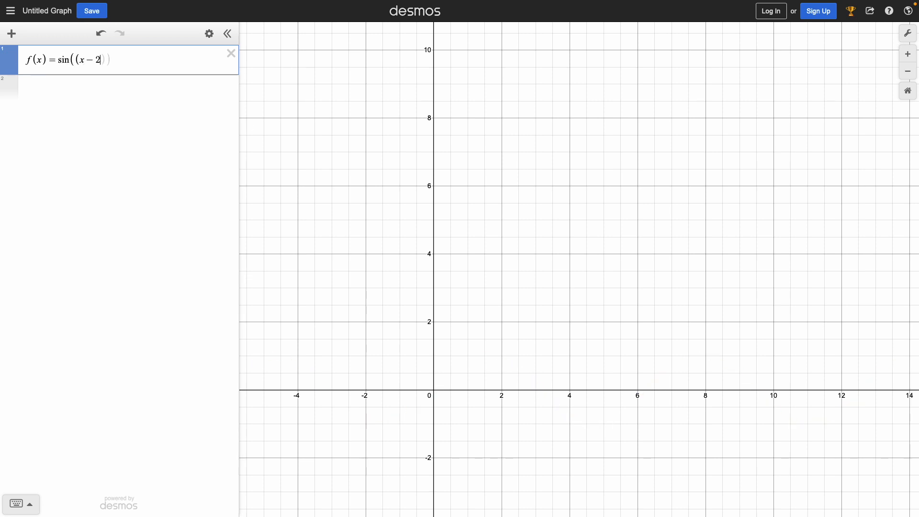
type(")^2")
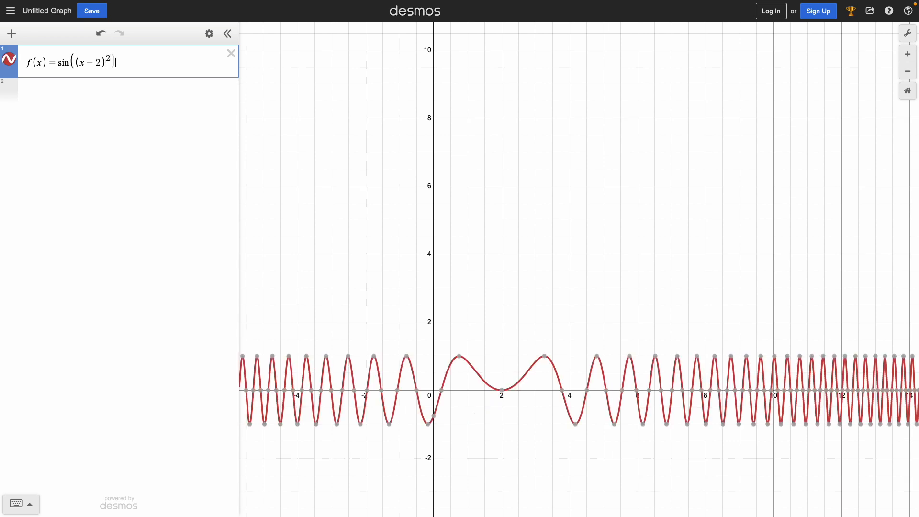
type(")")
type("+")
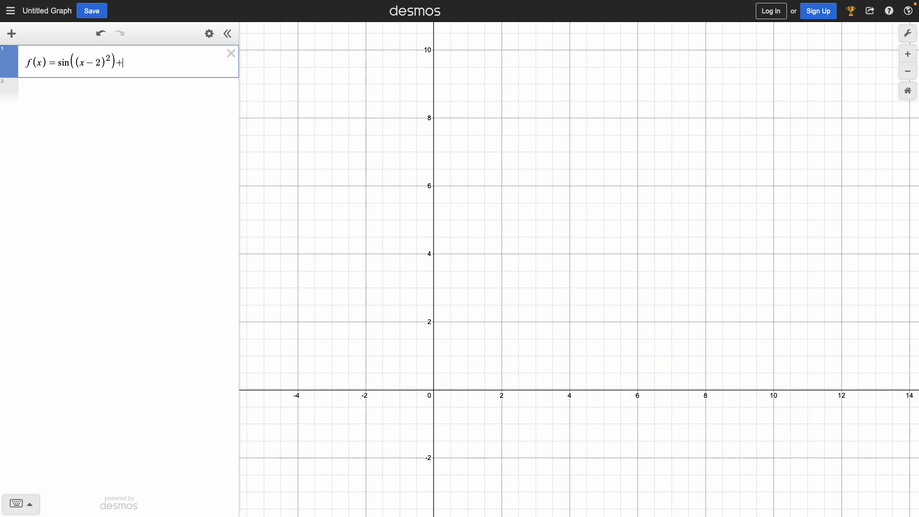
type("0.4")
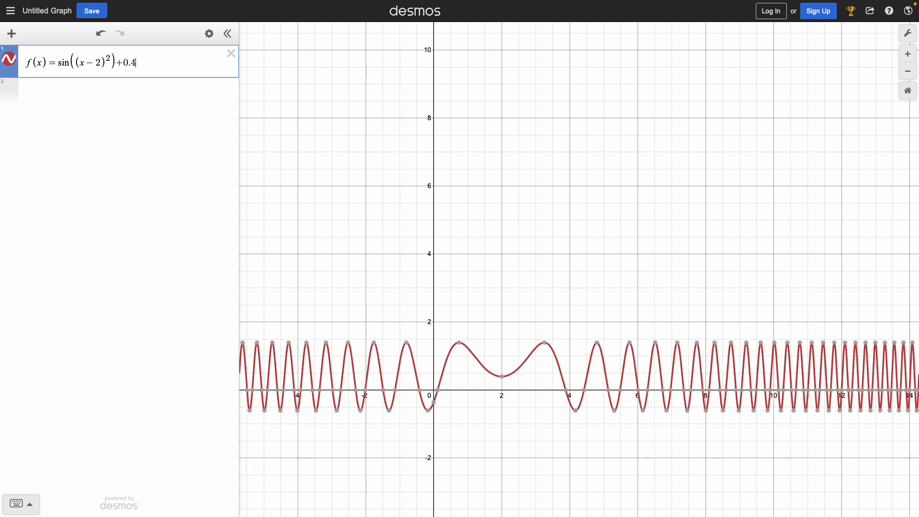
type("x")
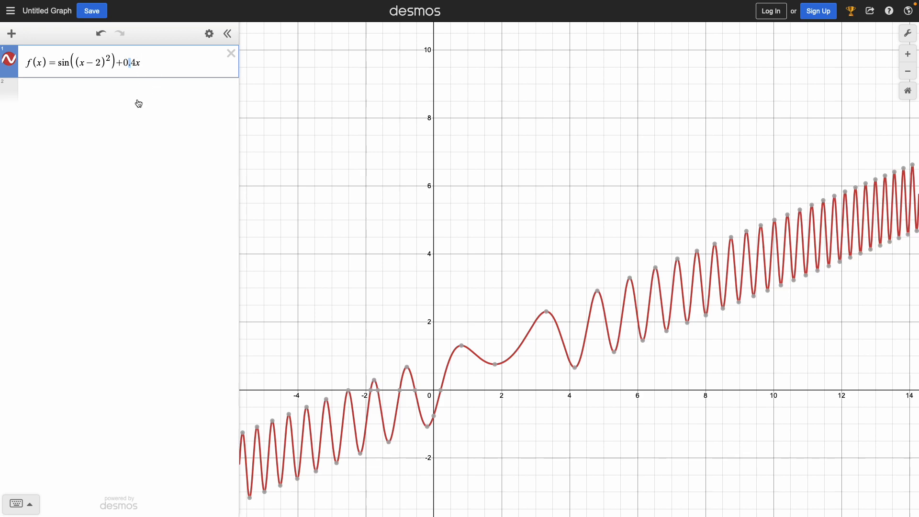
Try a comma as the decimal separator in the 0.4x term, and restore the decimal point.
type(",")
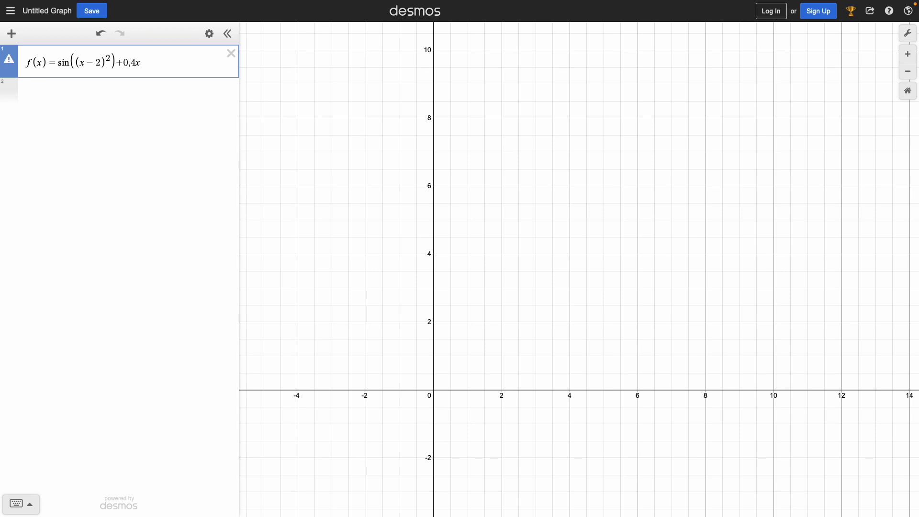
mouse_move(14, 66)
key("BackSpace")
type(".")
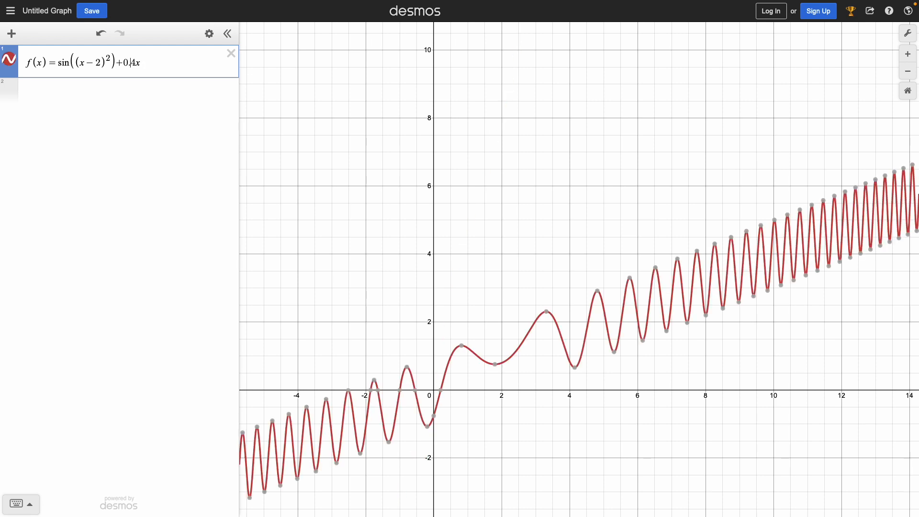
Restrict the domain of f(x) to -2 ≤ x ≤ 3 by adding the condition in braces after the formula.
left_click(151, 66)
type("{")
type("x2")
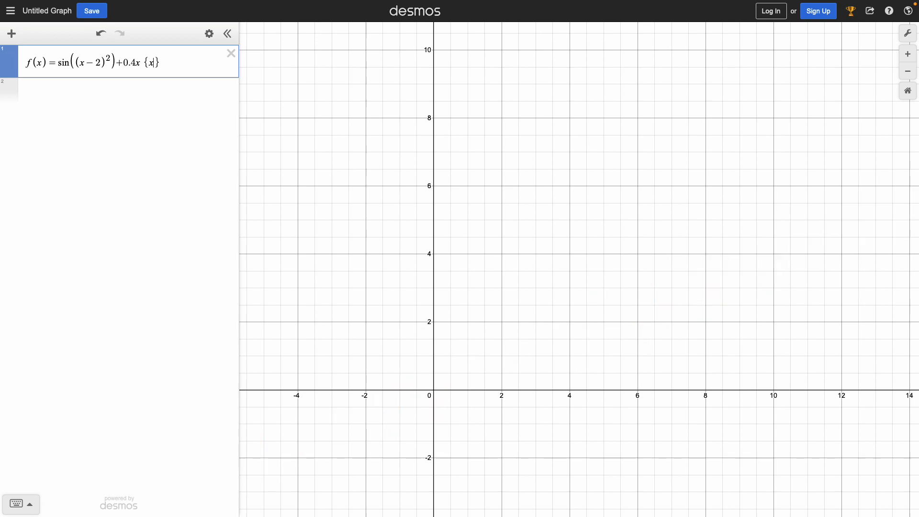
key("BackSpace")
type("<")
type("3")
type("<=")
type("-2")
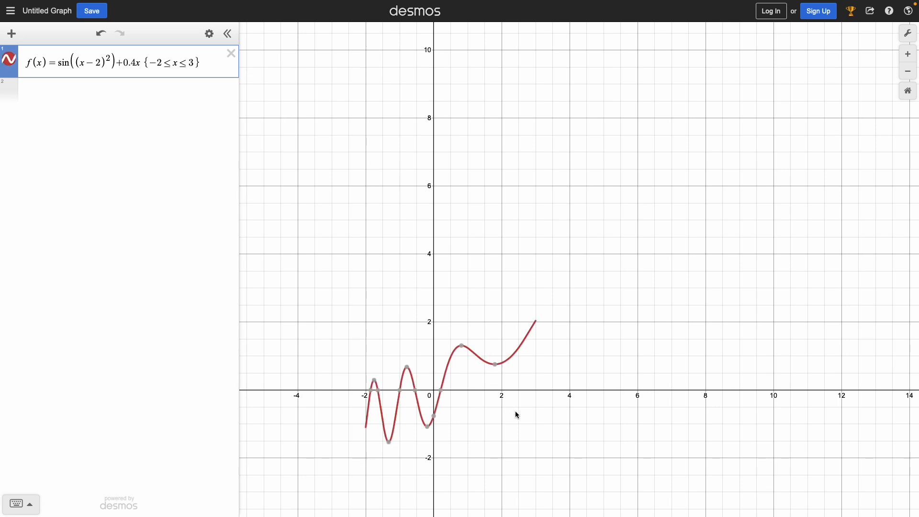
Read the coordinates of the curve's lowest point and of its endpoints at x = -2 and x = 3.
left_click(487, 418)
left_click_drag(433, 406, 481, 240)
scroll(434, 232, "down", 2)
scroll(435, 234, "up", 10)
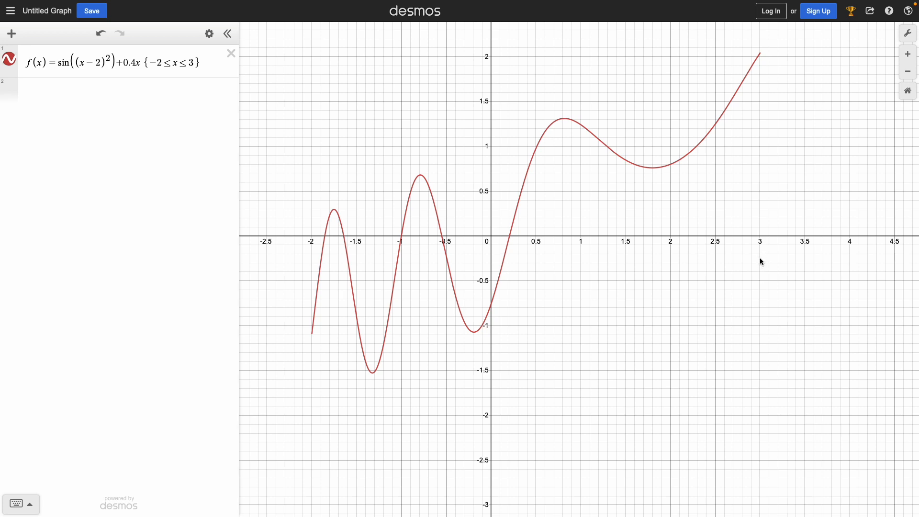
left_click(372, 372)
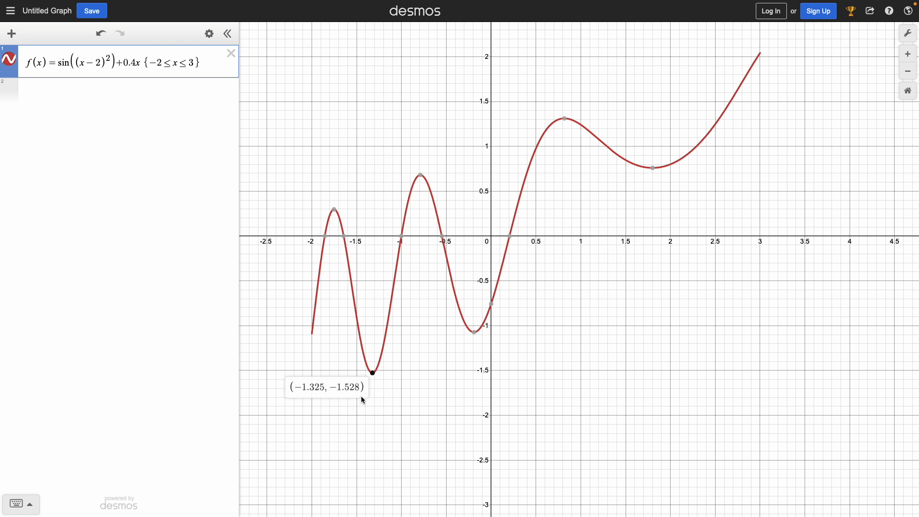
left_click(760, 53)
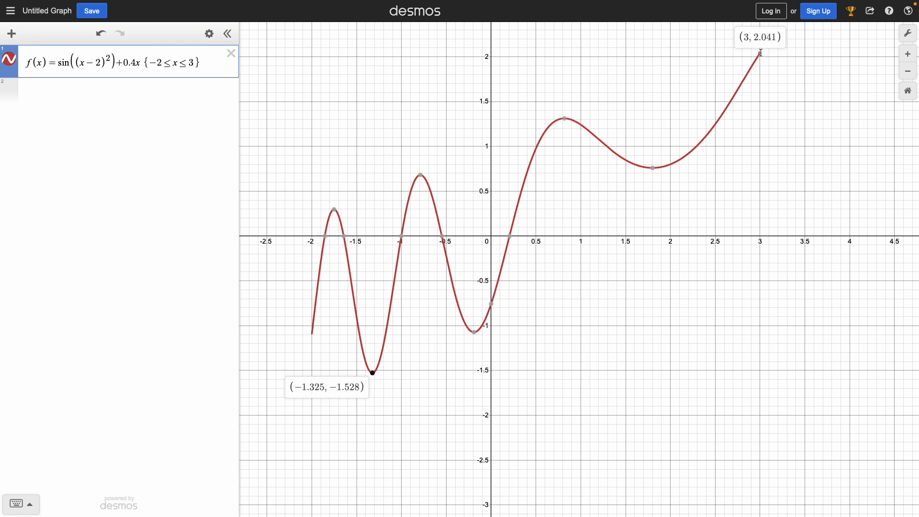
left_click(760, 52)
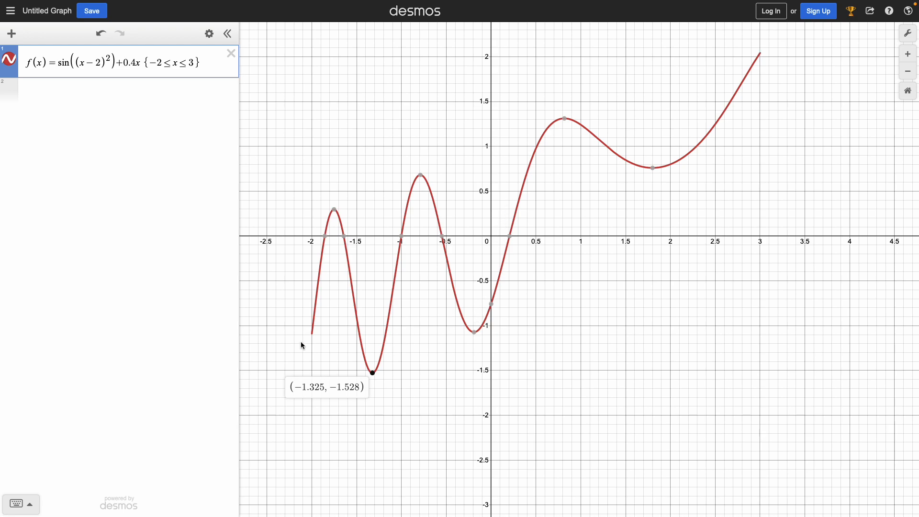
mouse_move(312, 334)
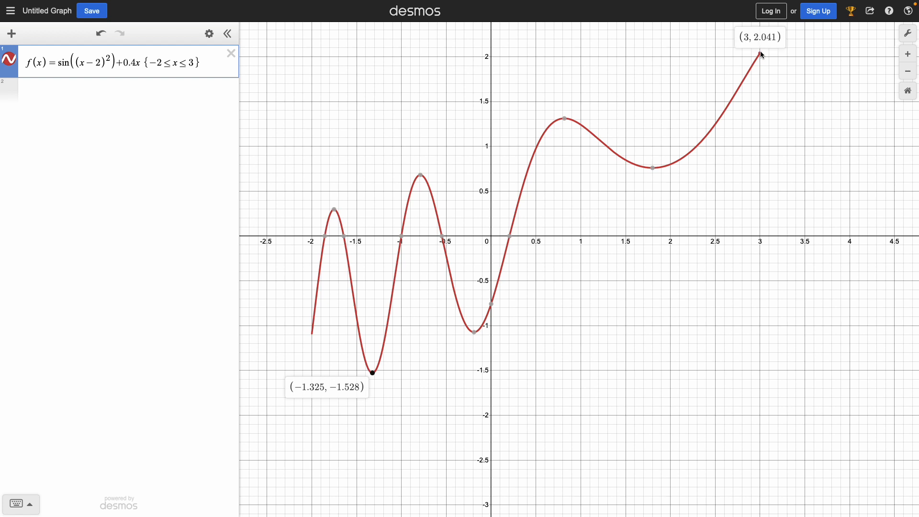
left_click(601, 407)
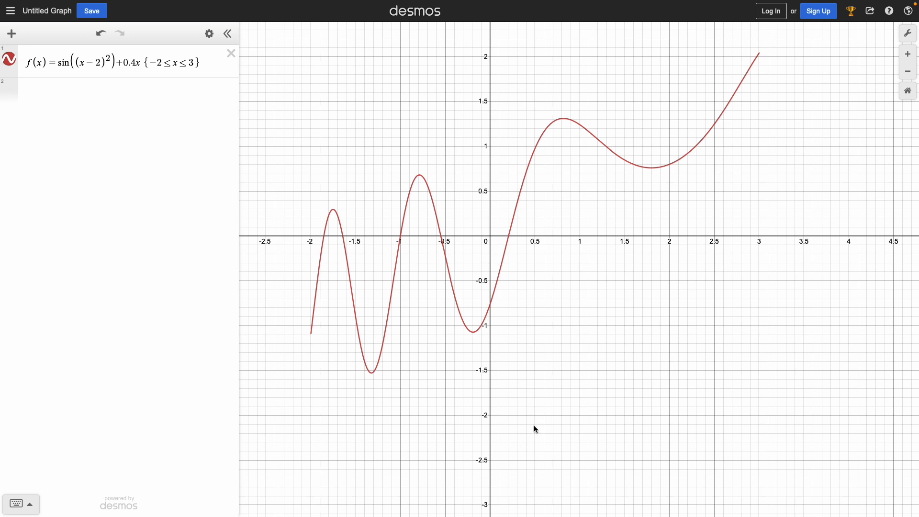
Display the coordinates of every local maximum at the interior peaks of f(x).
left_click(312, 336)
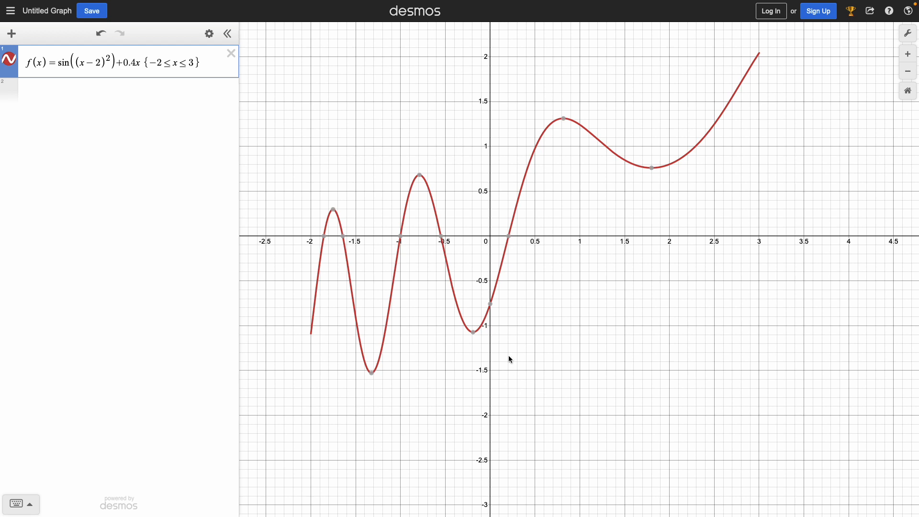
left_click(333, 210)
left_click(421, 177)
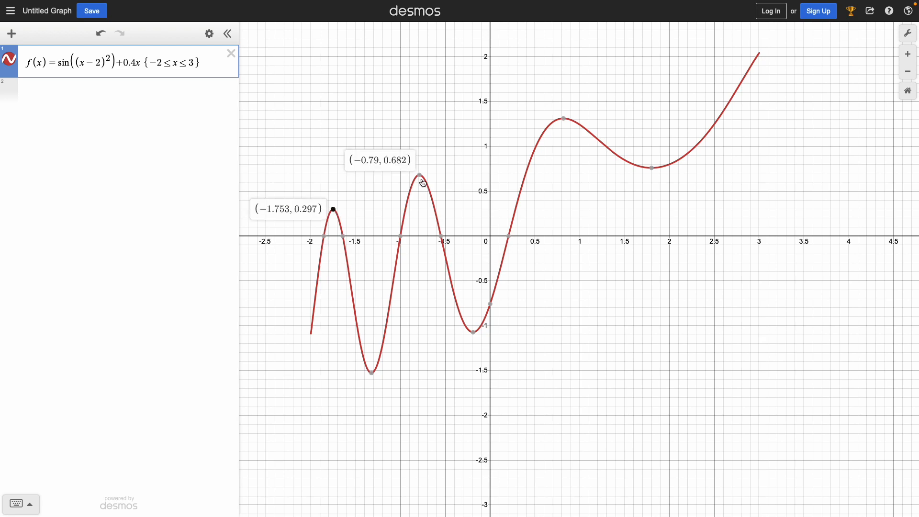
left_click(564, 119)
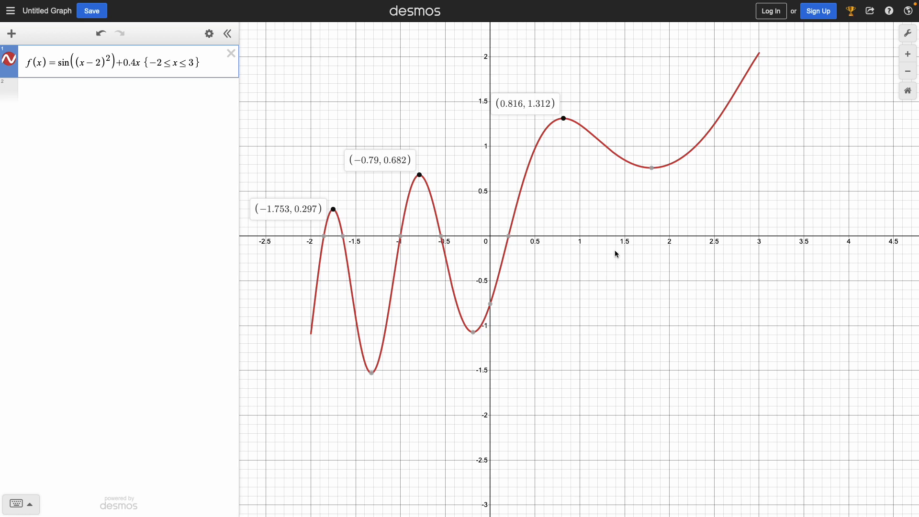
Display the coordinates of every local minimum of f(x) and check both endpoints of the curve.
left_click(374, 376)
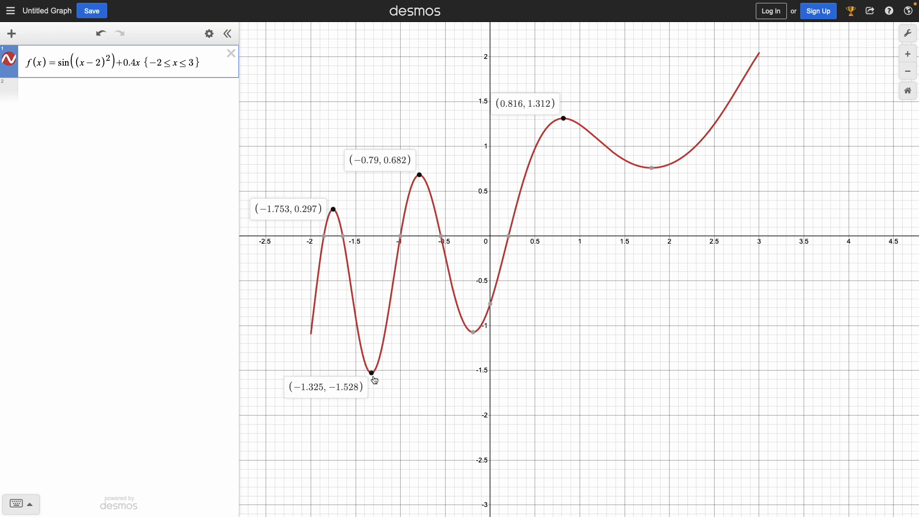
left_click(474, 332)
left_click(652, 173)
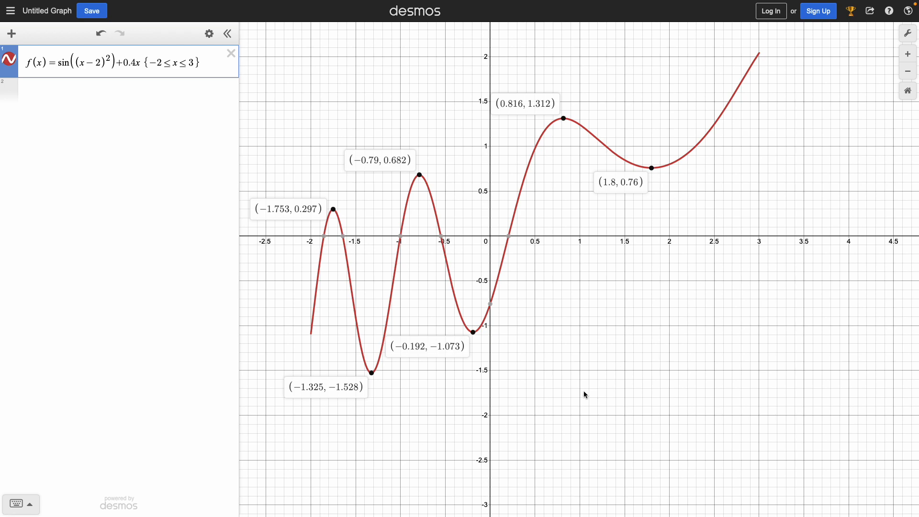
mouse_move(313, 338)
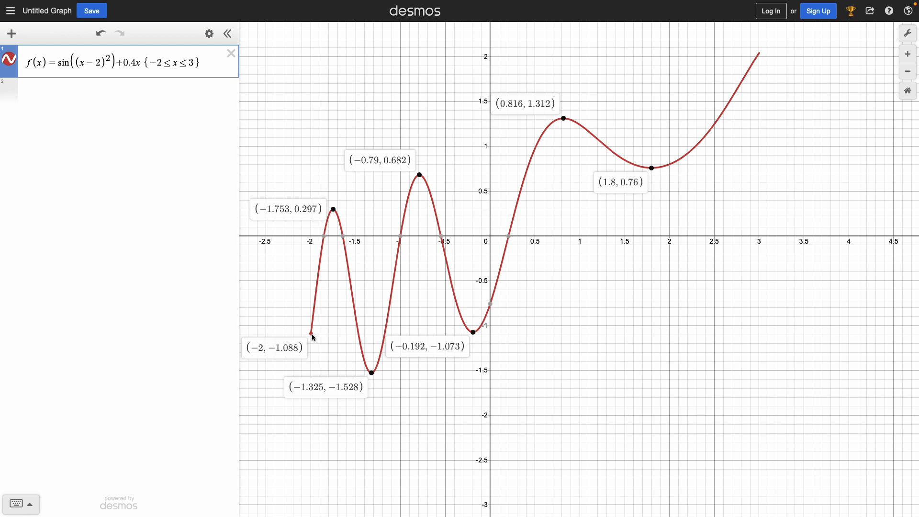
mouse_move(760, 53)
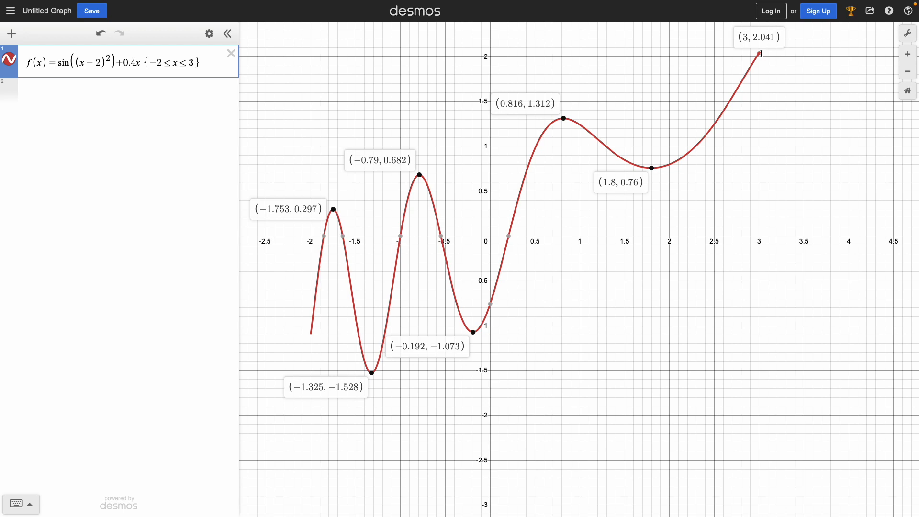
left_click(615, 261)
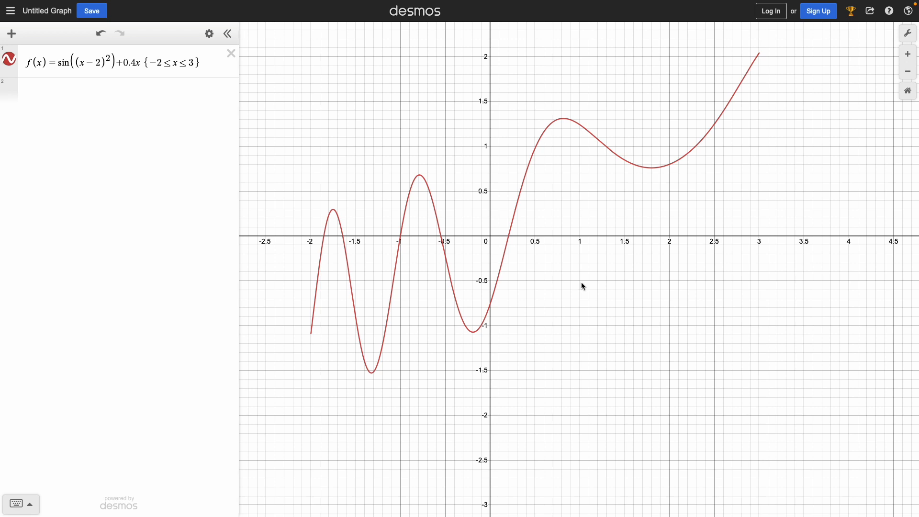
Plot the derivative f'(x) in a second expression line alongside f(x).
left_click(83, 92)
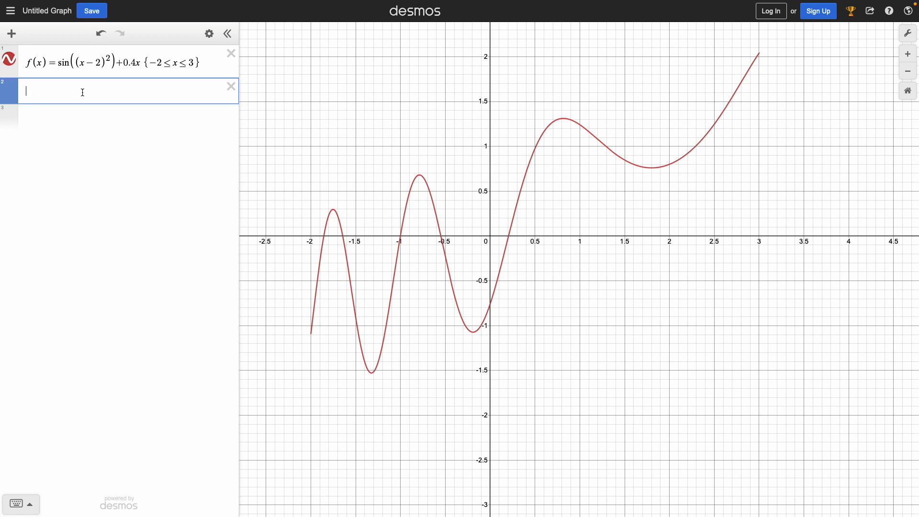
type("f'(x)")
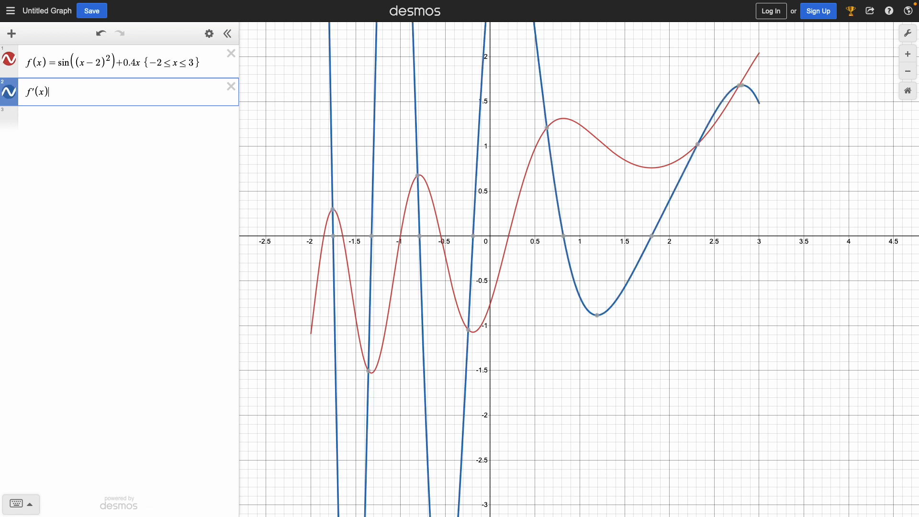
left_click_drag(36, 90, 32, 90)
left_click(104, 94)
scroll(486, 411, "up", 5)
scroll(488, 408, "down", 10)
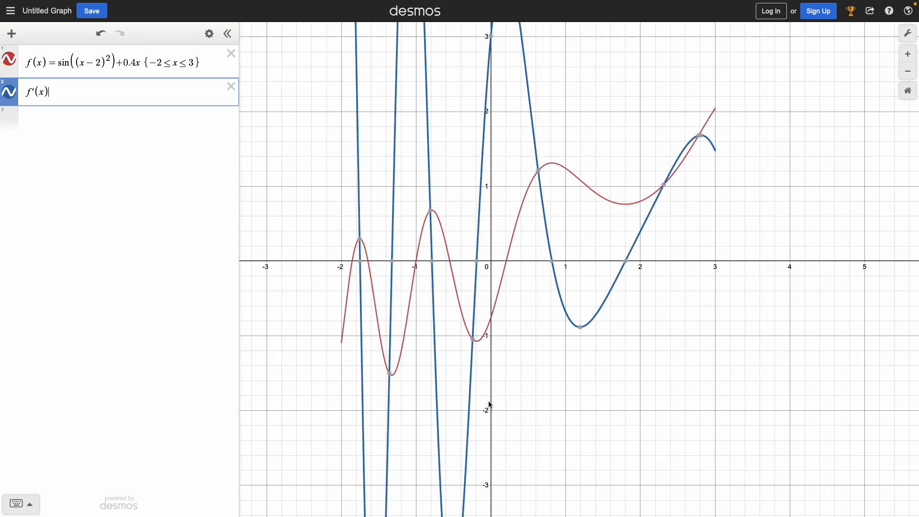
scroll(500, 396, "down", 2)
left_click_drag(389, 364, 366, 300)
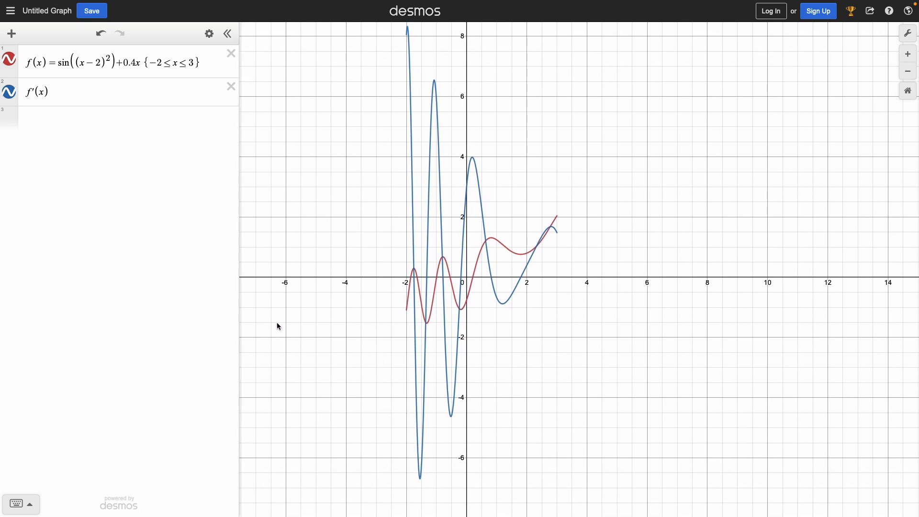
Shade the intervals where f'(x) ≥ 0 using a third expression line, and highlight the f(x) curve for comparison.
left_click(52, 132)
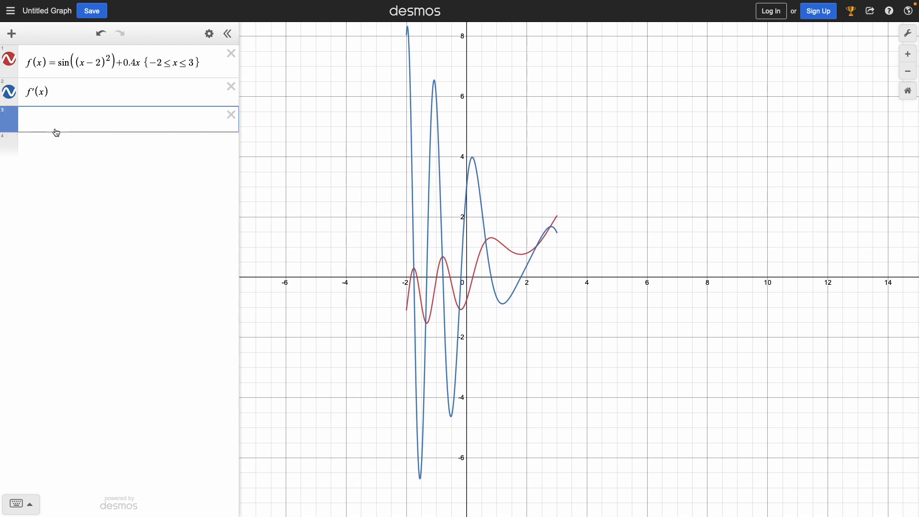
type("f'(x)")
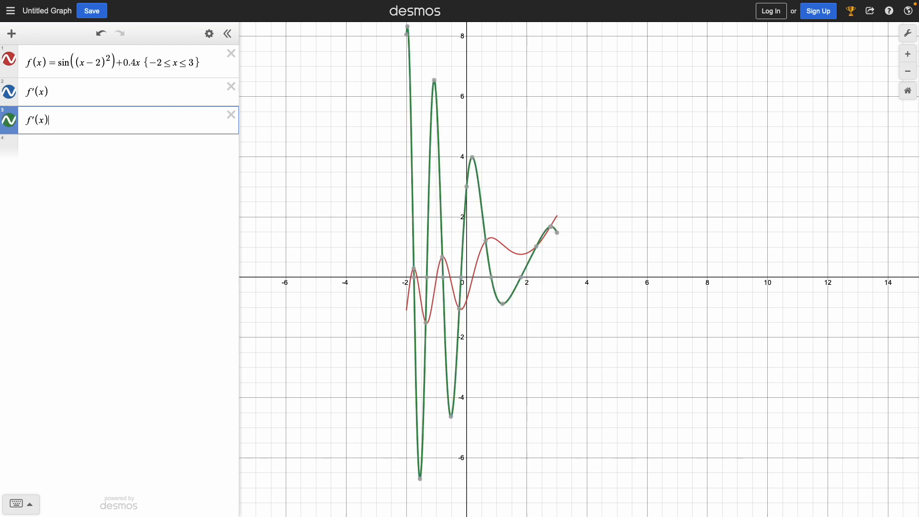
type(">")
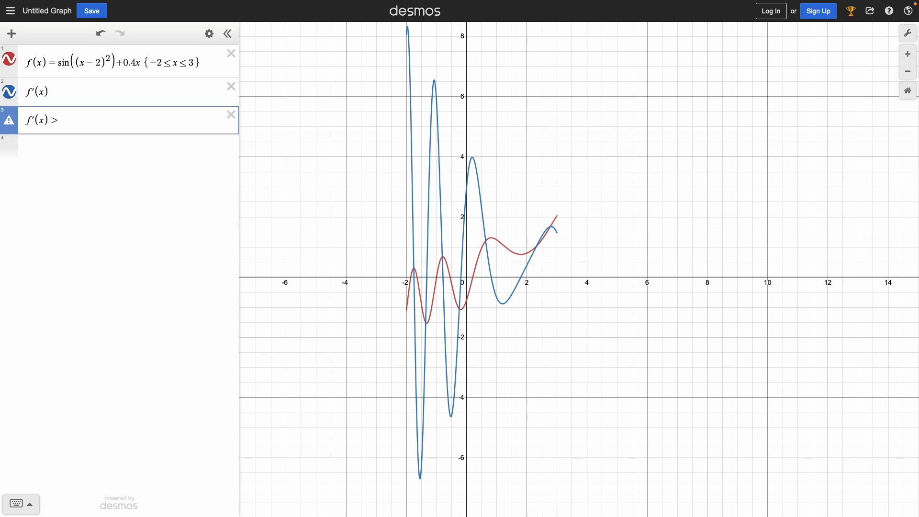
type("=0")
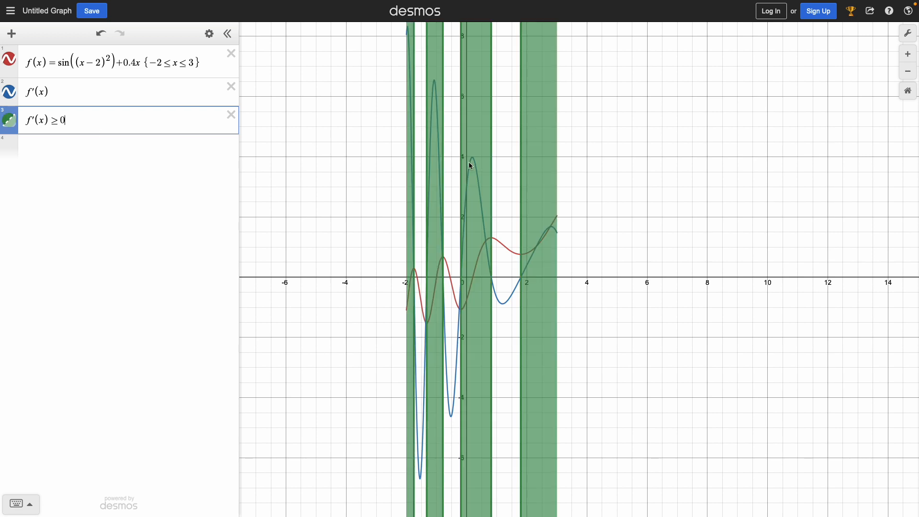
left_click(627, 314)
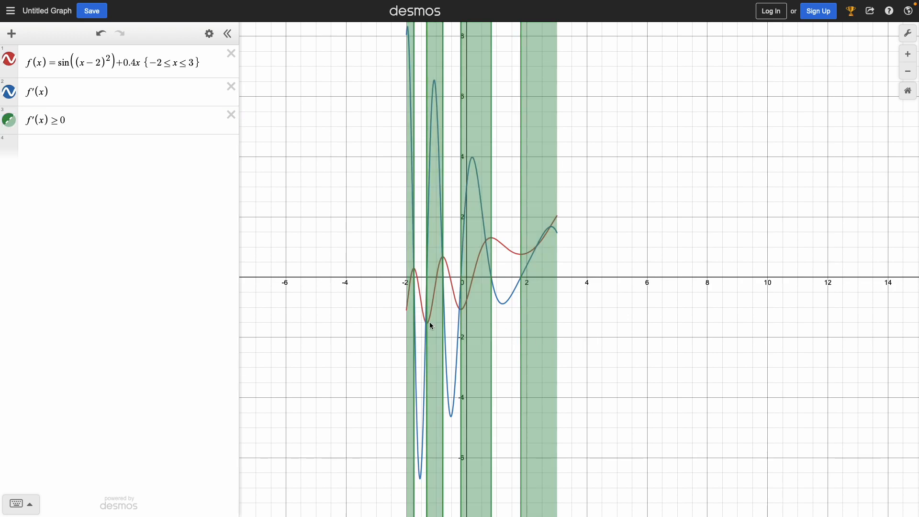
scroll(441, 317, "down", 2)
scroll(441, 314, "up", 2)
scroll(443, 314, "up", 5)
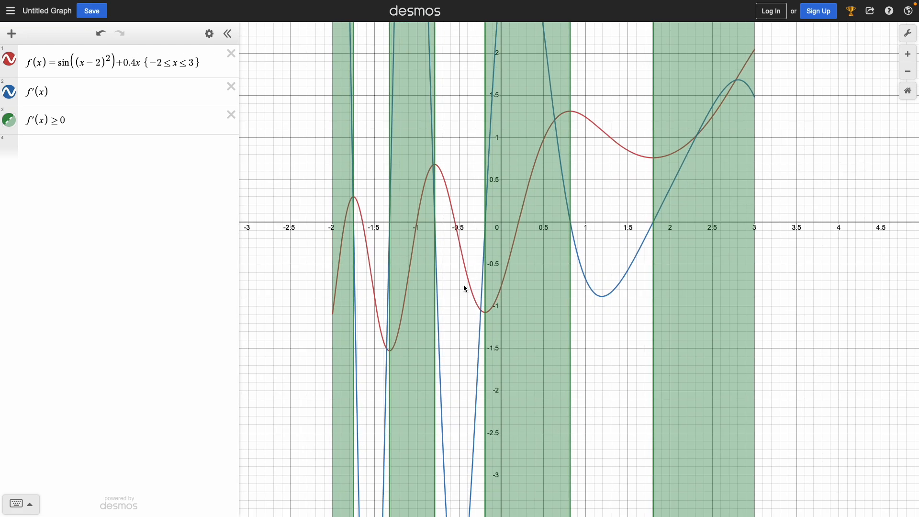
left_click(466, 261)
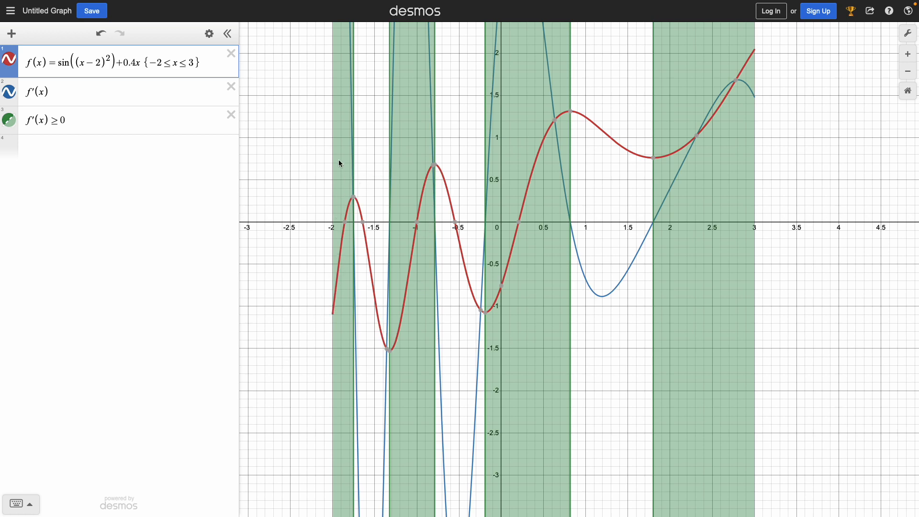
left_click(54, 179)
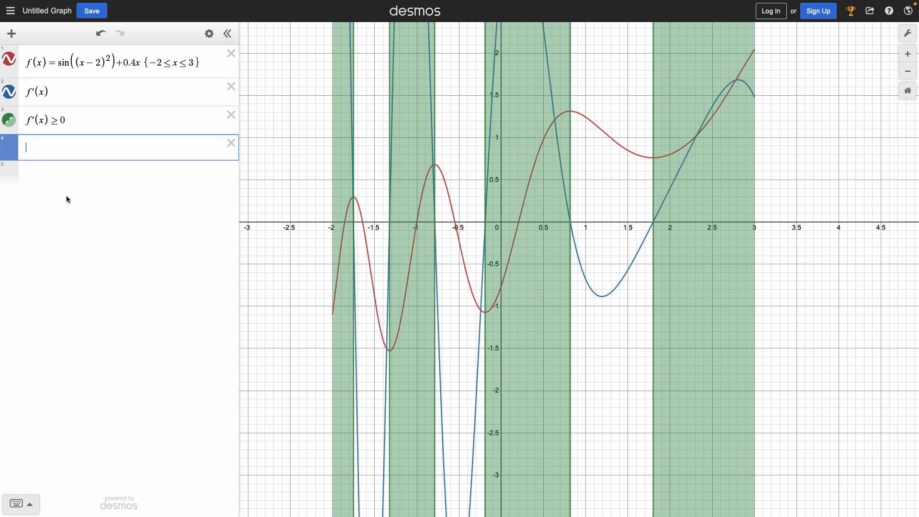
type(".")
key("Return")
type("a")
key("Return")
key("BackSpace")
key("BackSpace")
type("1")
key("Return")
key("Up")
key("Up")
key("Down")
key("BackSpace")
type("f'")
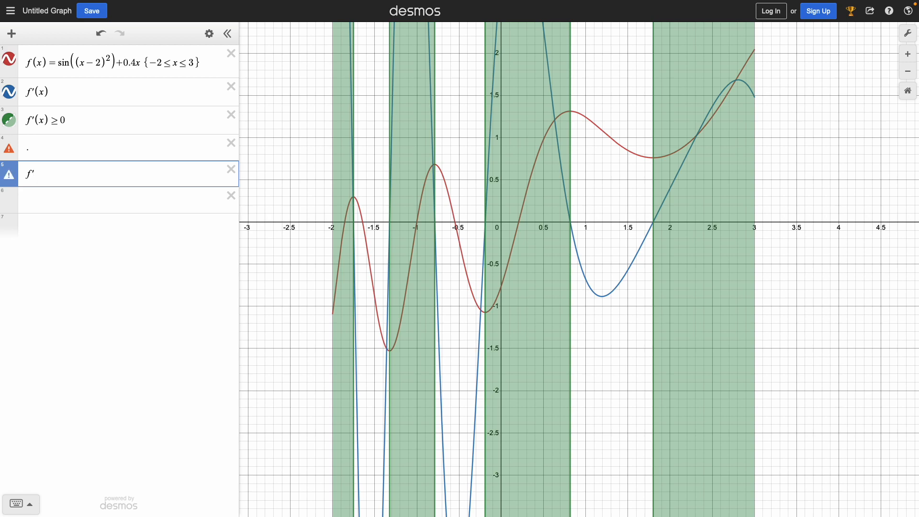
type("(x")
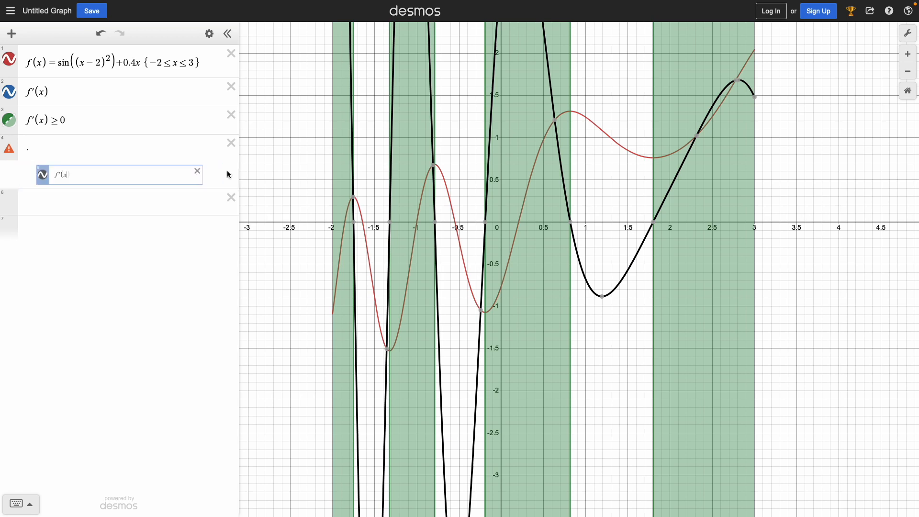
left_click(231, 170)
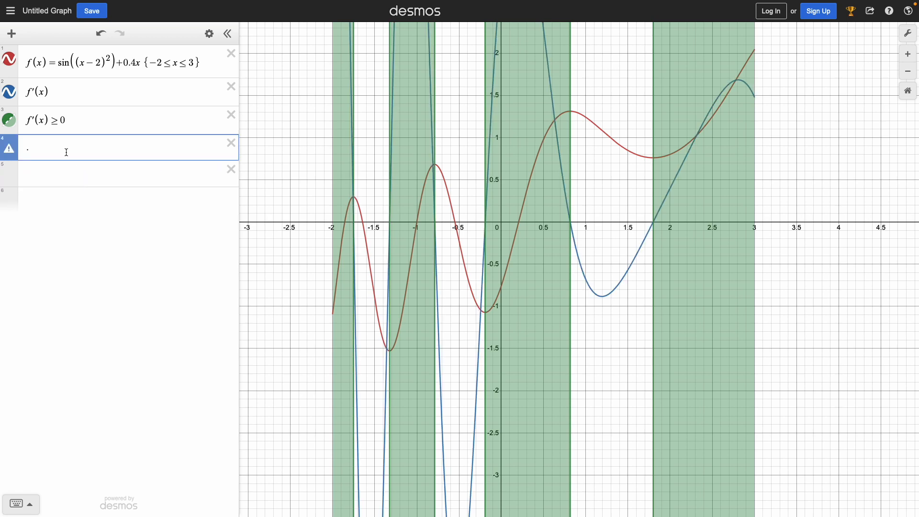
left_click(231, 143)
Enter f'(x) in the fourth expression line and paste copies of it into the four lines below.
left_click(95, 150)
type("f'(x)")
left_click_drag(74, 158, 1, 160)
key("ctrl+c")
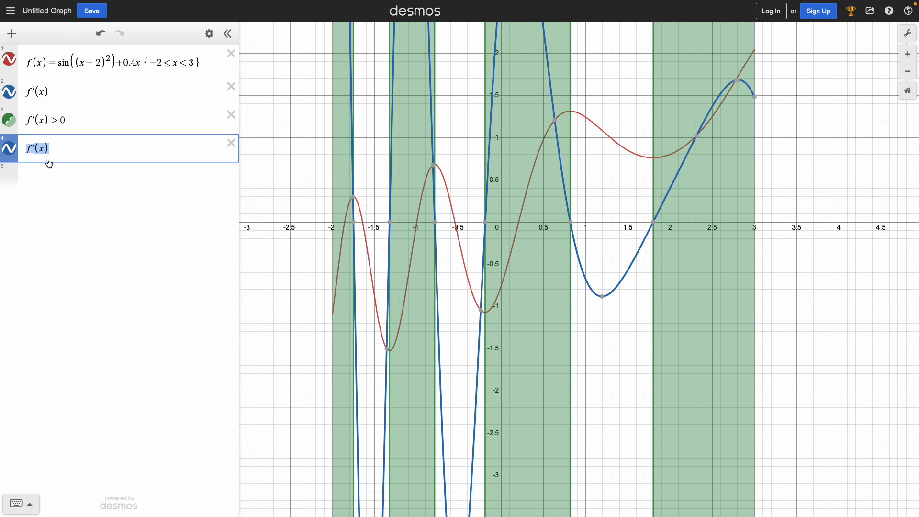
left_click(51, 173)
key("ctrl+v")
left_click(50, 205)
key("ctrl+v")
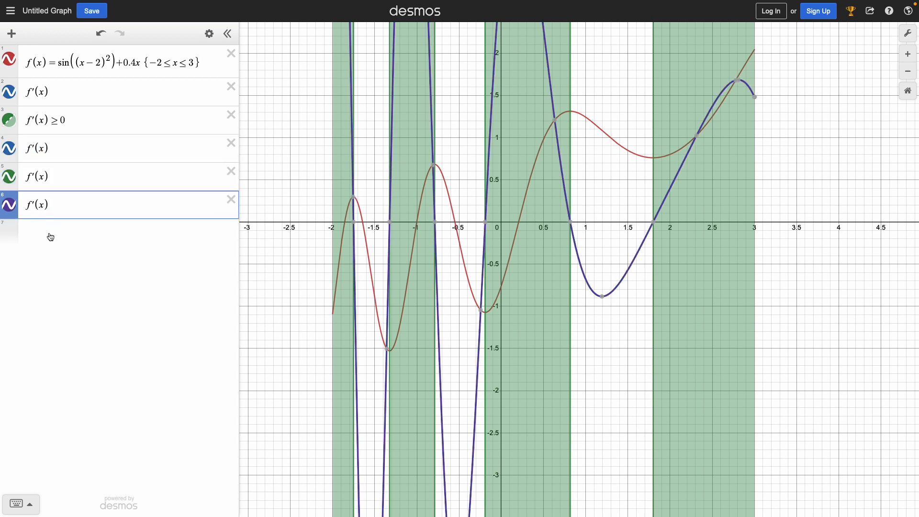
left_click(49, 236)
key("ctrl+v")
left_click(49, 262)
key("ctrl+v")
Delete the f'(x) copies above the last red one and complete that line as f'(x) ≤ 0.
left_click(231, 145)
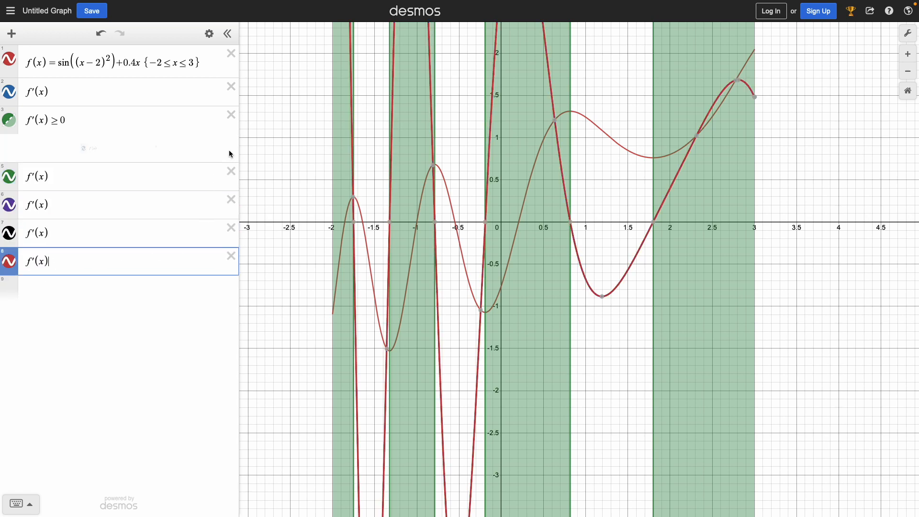
left_click(231, 143)
left_click(231, 145)
left_click(231, 144)
type("<=")
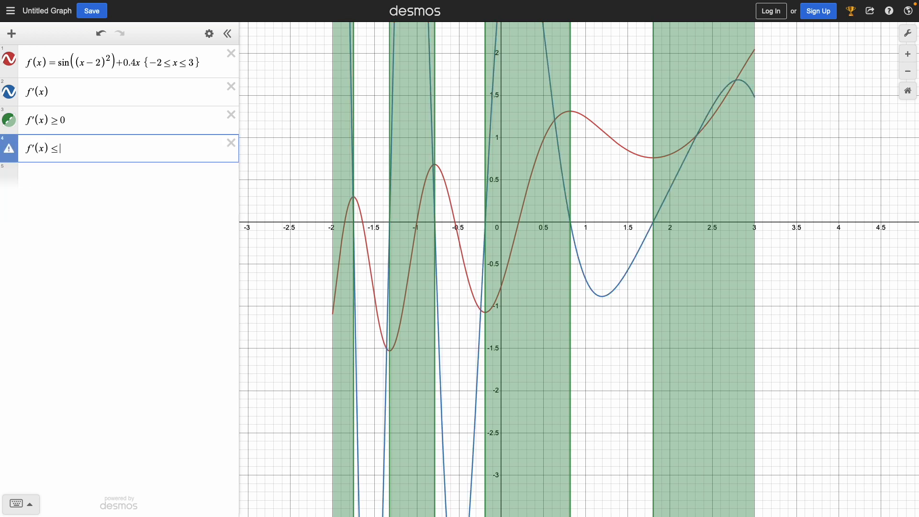
type("0")
left_click(885, 275)
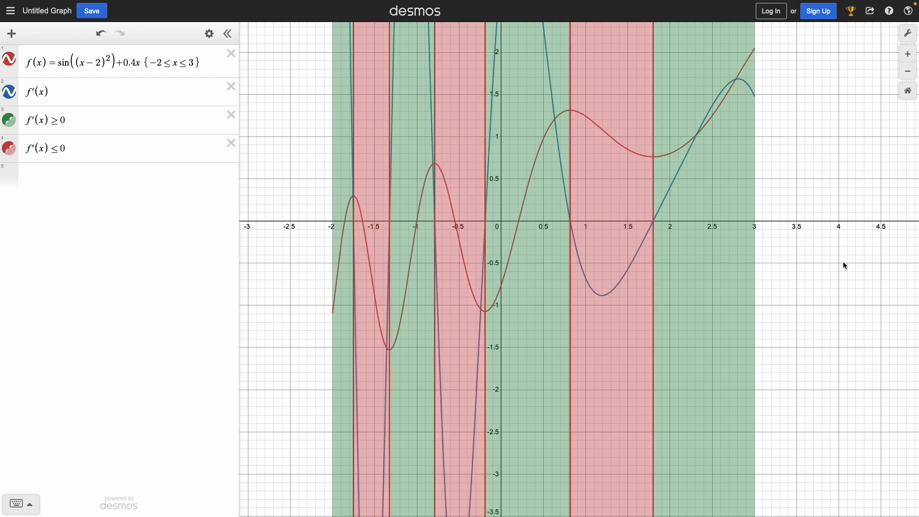
Highlight the f(x) curve, hide the f'(x) graph and inspect the turning points of f(x) at the shading boundaries.
left_click(627, 150)
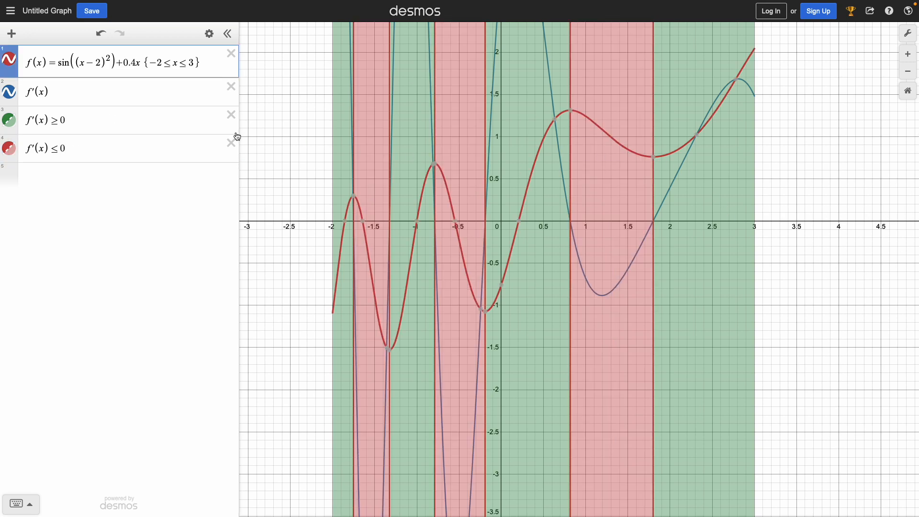
left_click(9, 92)
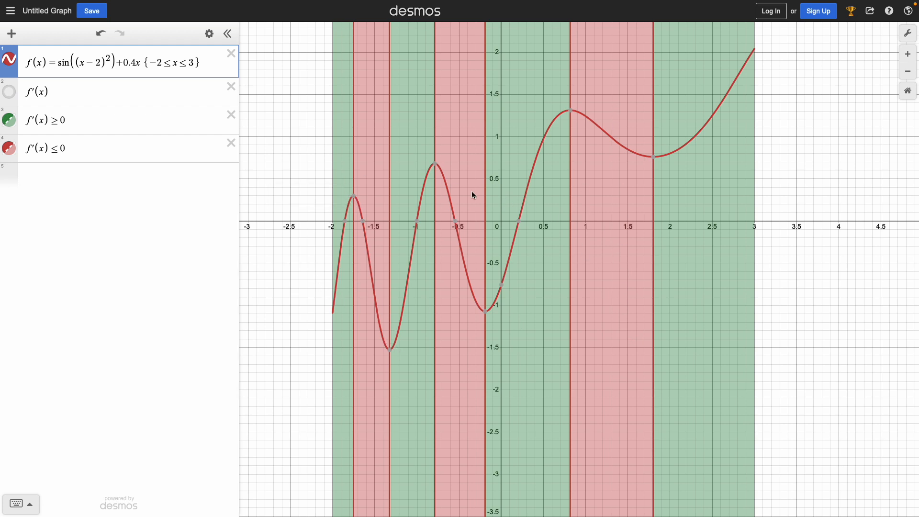
mouse_move(570, 114)
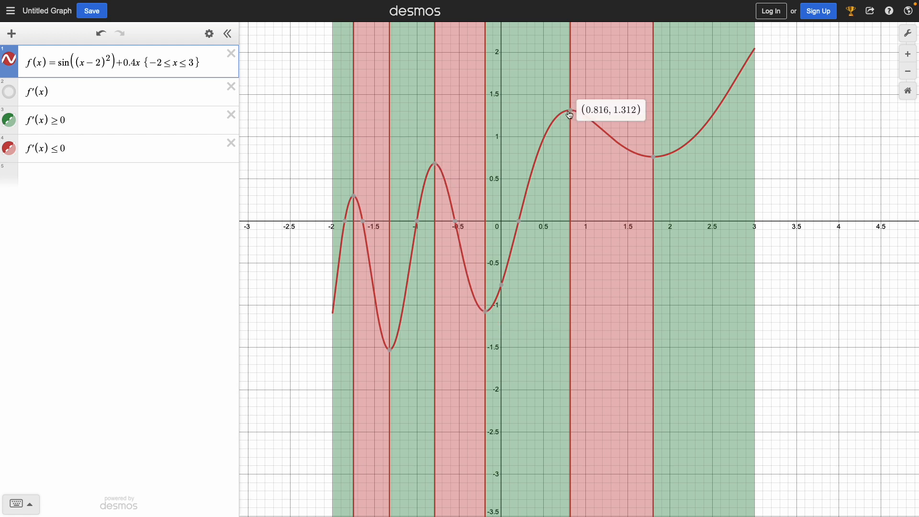
mouse_move(659, 159)
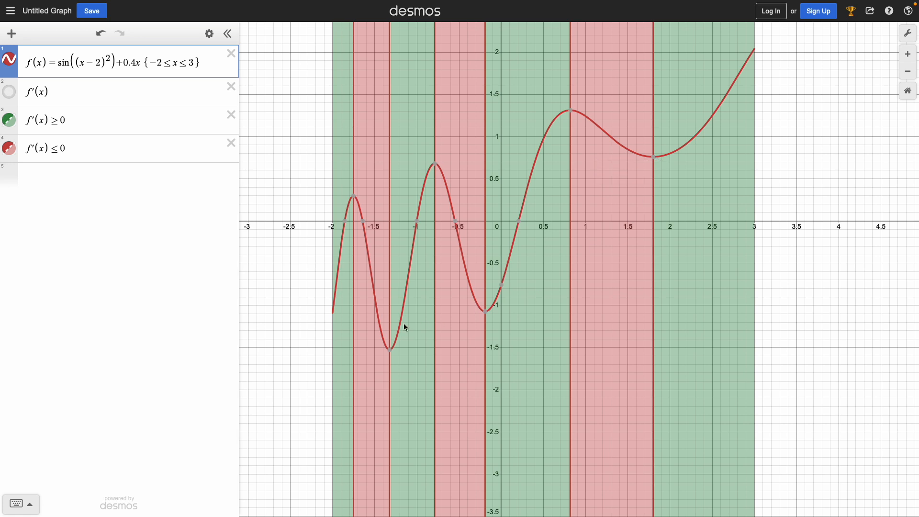
Plot the second derivative f''(x) in the fifth expression line and select its curve.
left_click(81, 190)
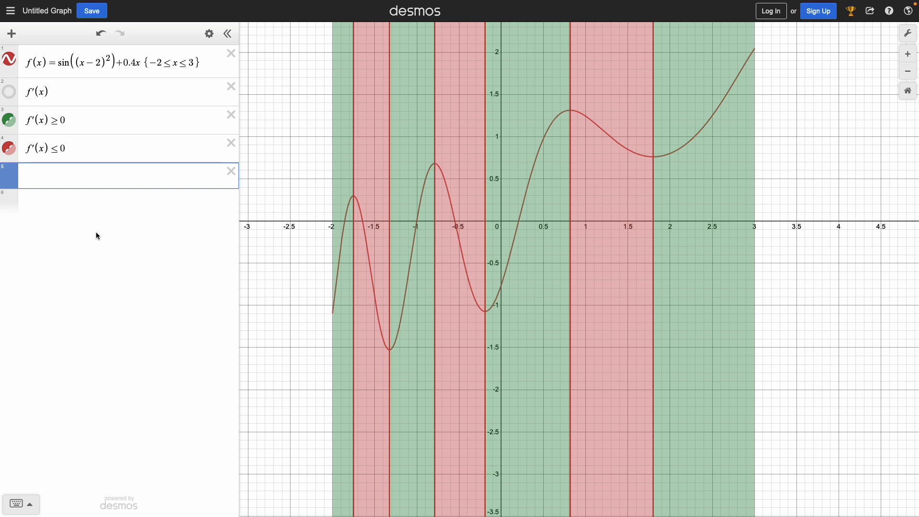
type("f''(x)")
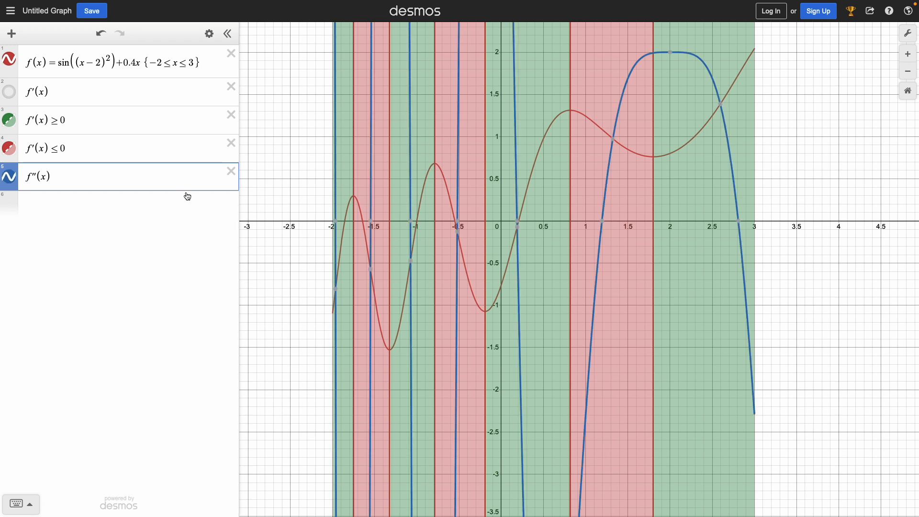
left_click(289, 392)
scroll(289, 392, "up", 2)
scroll(289, 392, "down", 5)
scroll(289, 392, "down", 3)
scroll(622, 371, "down", 3)
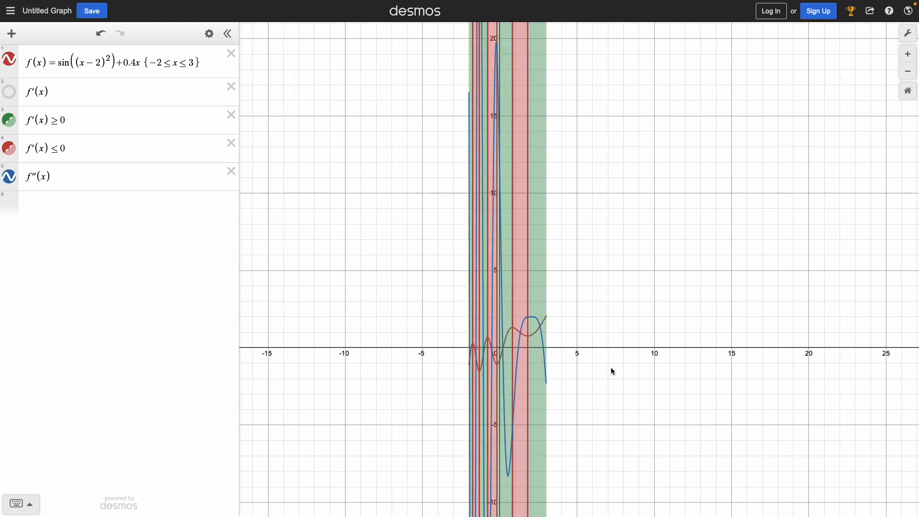
scroll(310, 409, "down", 2)
left_click(508, 387)
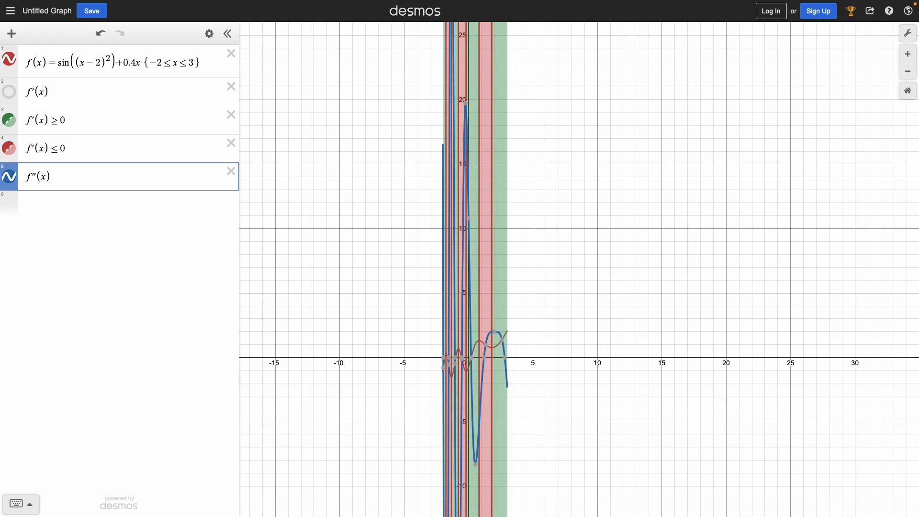
Hide both f'(x) inequality shadings and examine the full vertical extent of the f''(x) curve.
left_click(10, 148)
left_click(9, 121)
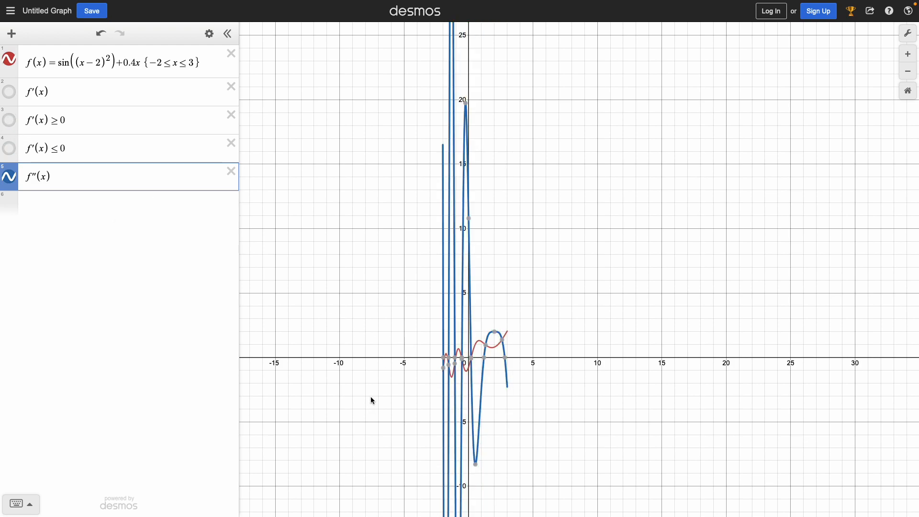
scroll(373, 380, "down", 5)
left_click_drag(496, 452, 516, 290)
scroll(492, 326, "down", 3)
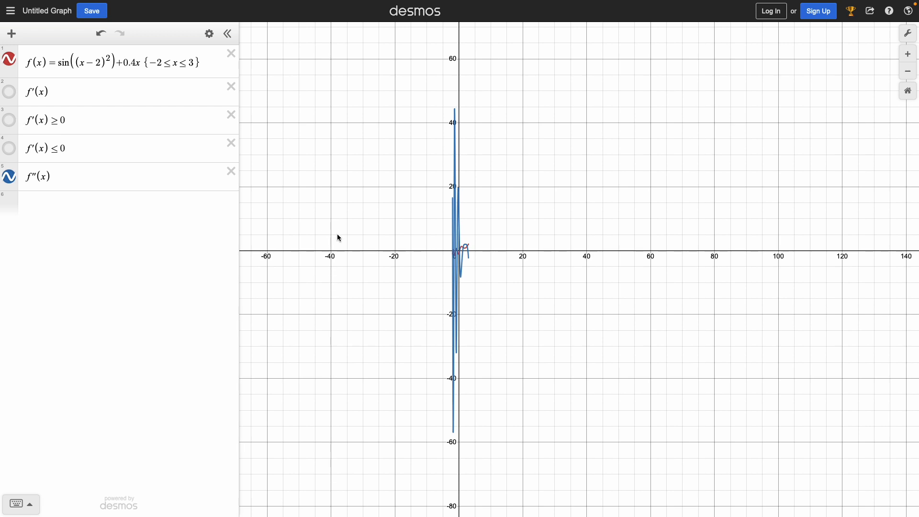
left_click(467, 246)
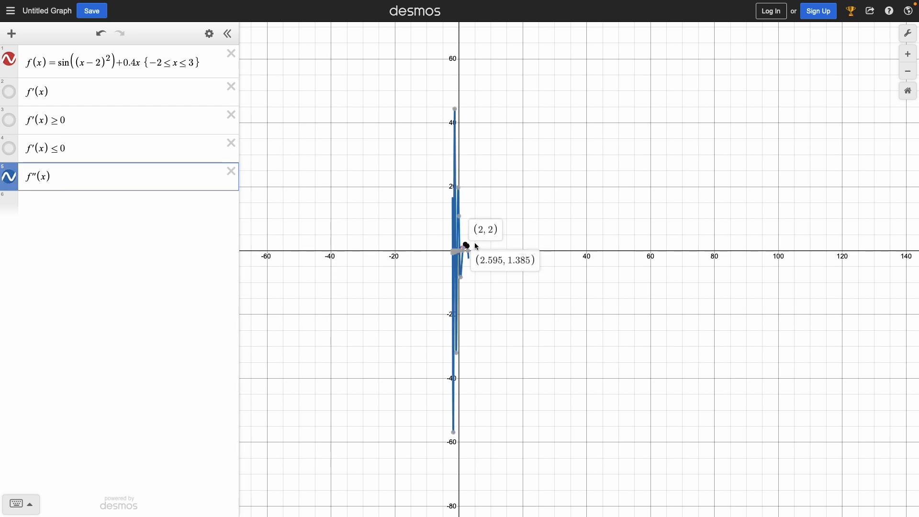
left_click(567, 244)
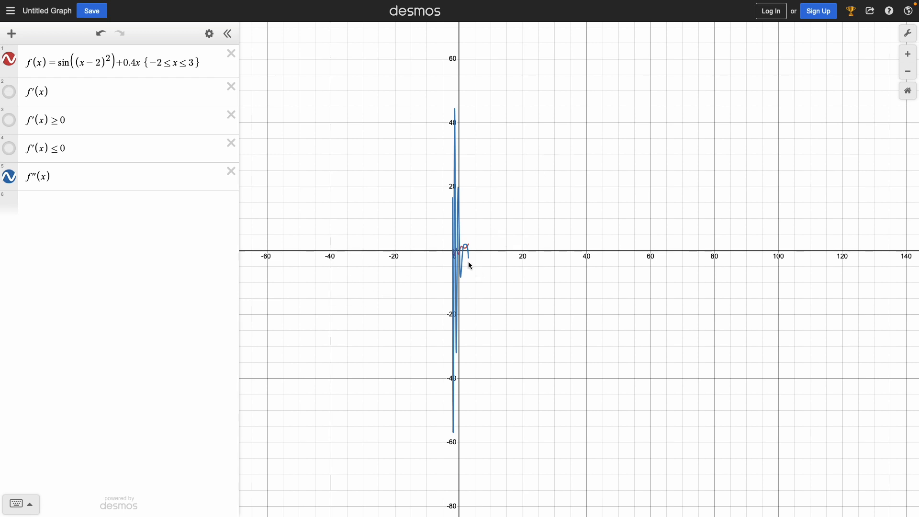
Shade the intervals where f''(x) ≥ 0 using a sixth expression line and hide the f''(x) curve.
scroll(470, 263, "up", 5)
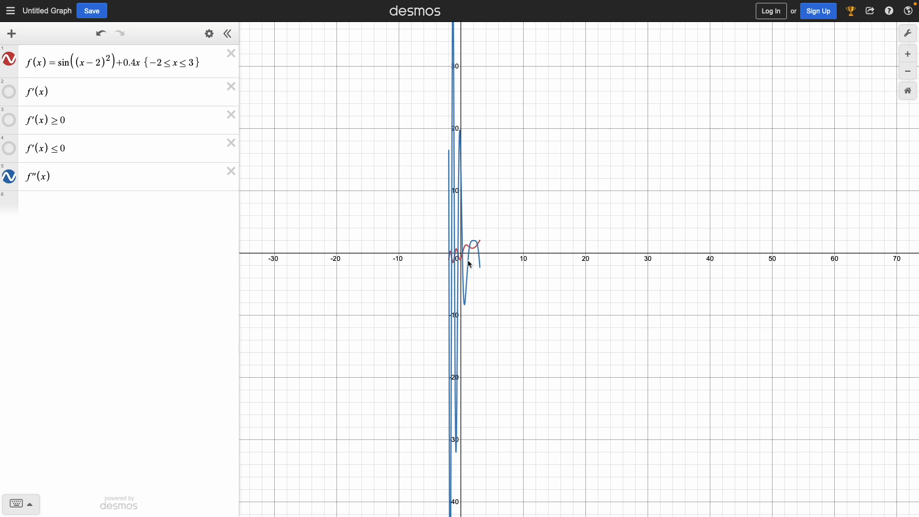
scroll(470, 263, "up", 8)
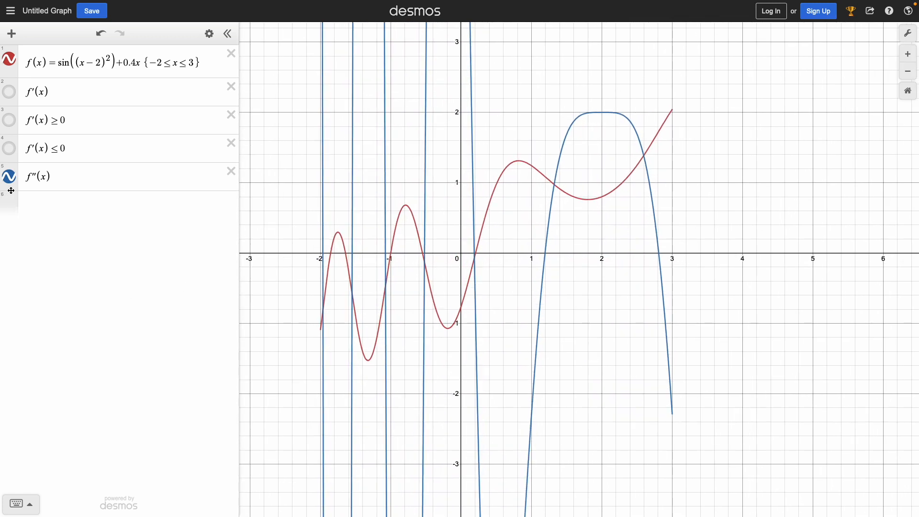
left_click(39, 204)
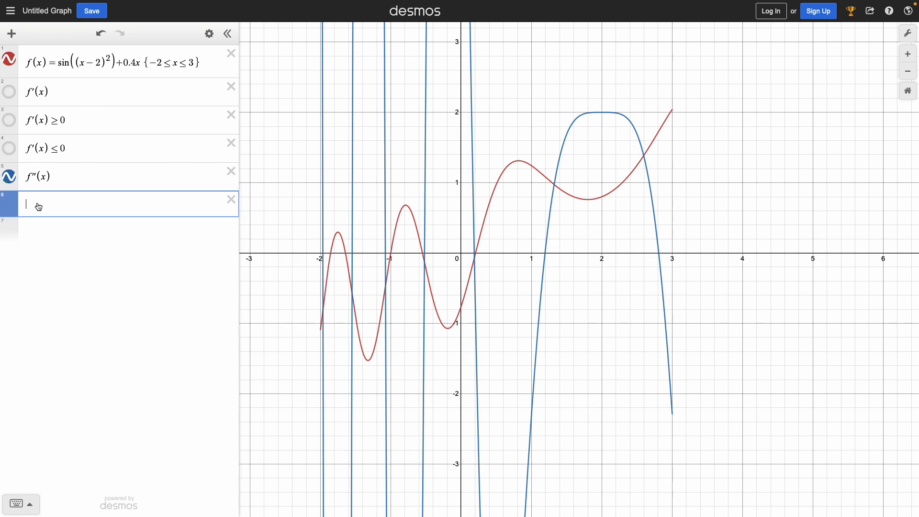
type("f''(x")
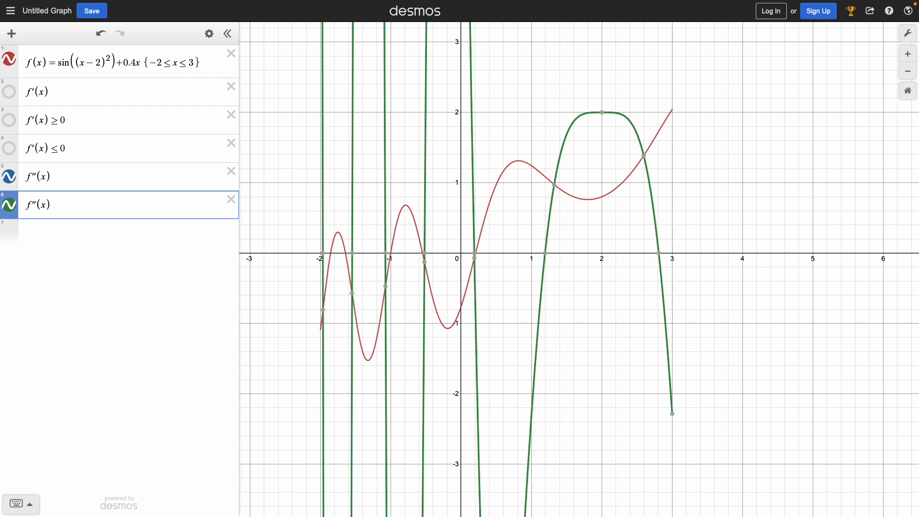
type(">")
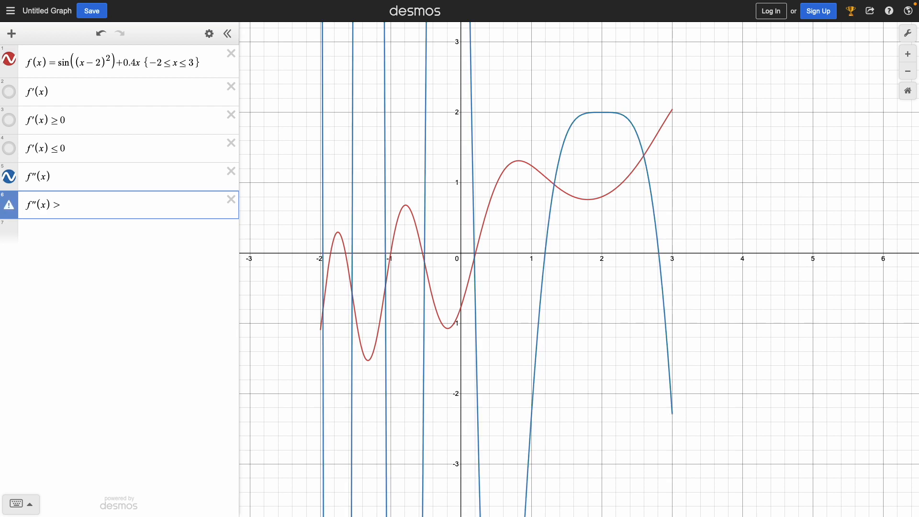
type("0")
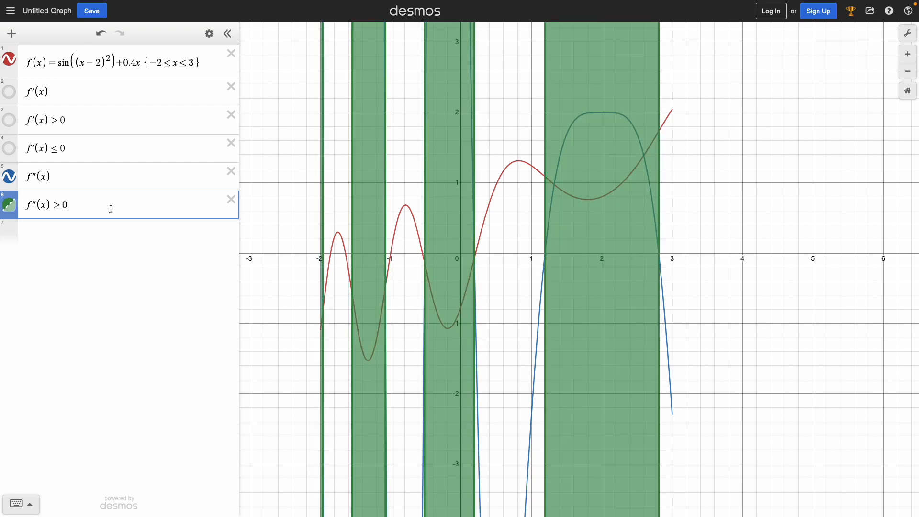
left_click(9, 176)
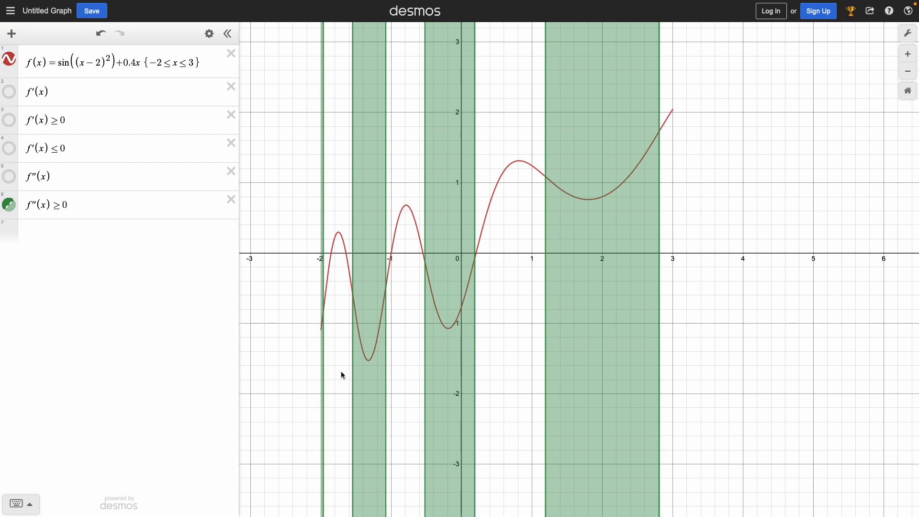
Shade the intervals where f''(x) ≤ 0 using a seventh expression line.
scroll(316, 322, "down", 2)
scroll(321, 320, "up", 5)
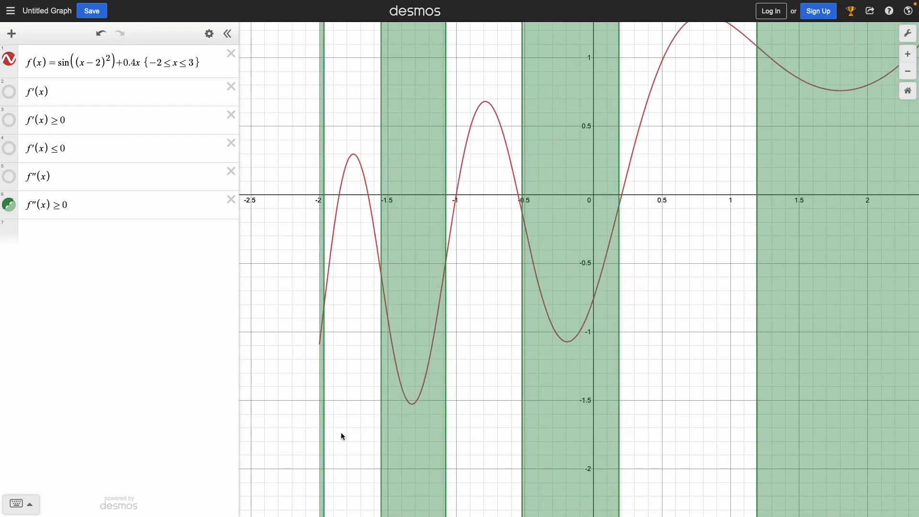
scroll(342, 437, "up", 2)
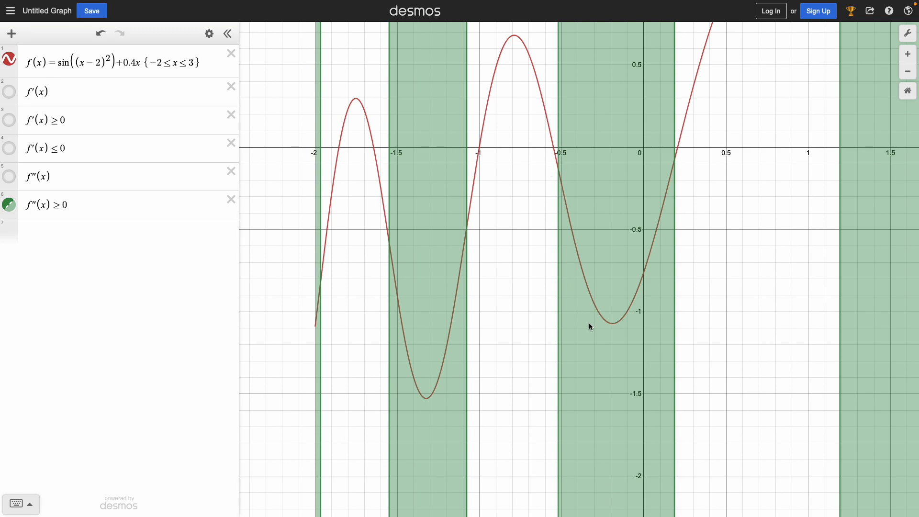
scroll(483, 360, "down", 6)
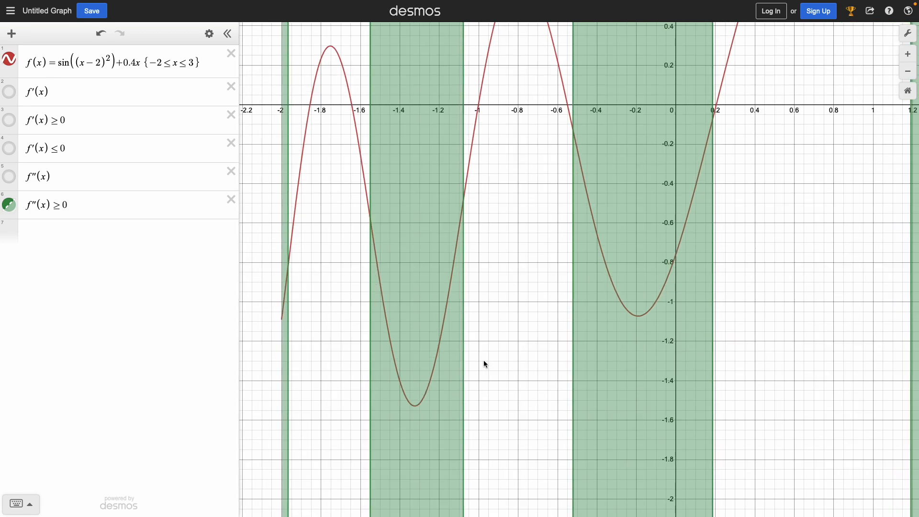
scroll(484, 362, "down", 1)
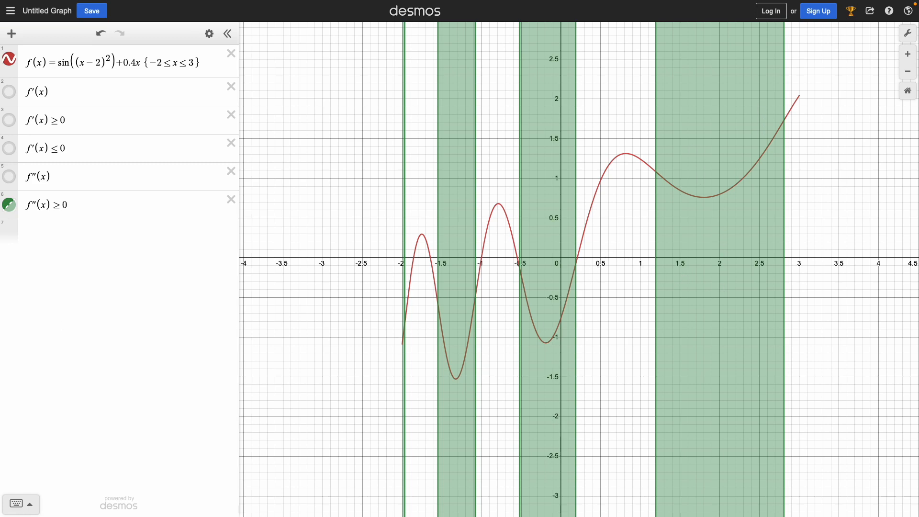
left_click(74, 233)
type("f''(")
type("x)")
type("<=0")
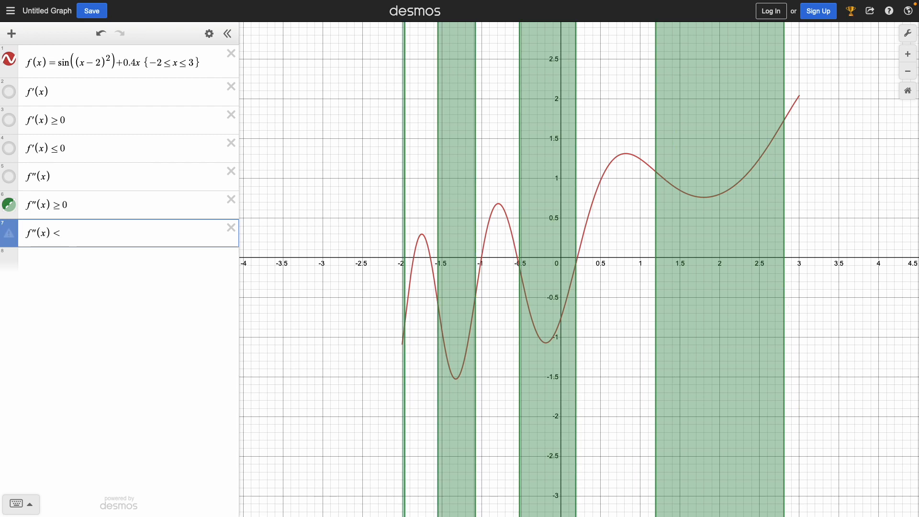
left_click(830, 236)
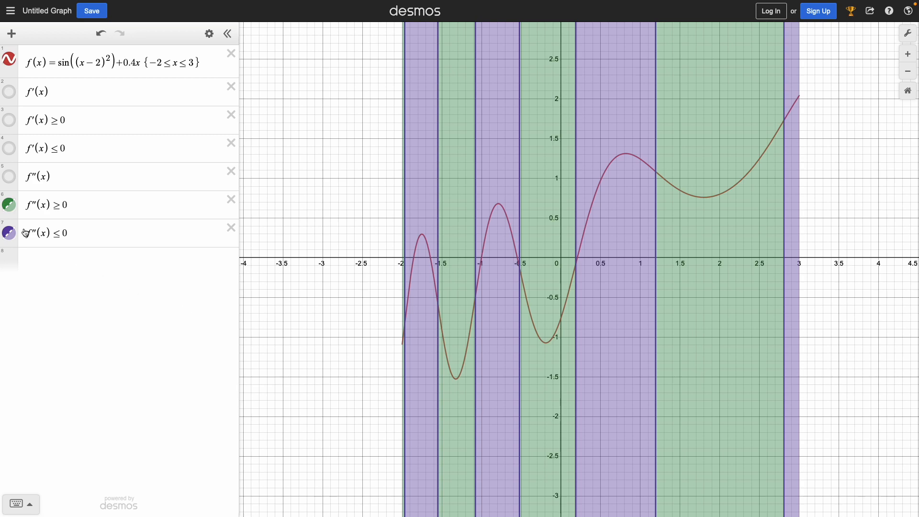
Hide both f''(x) inequality shadings and define g(x) = tan(x) in the eighth expression line.
left_click(9, 234)
left_click(12, 211)
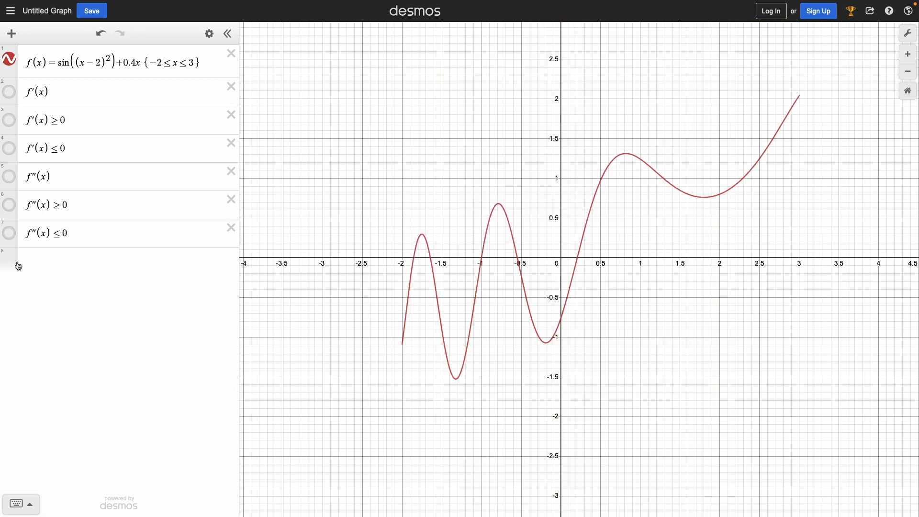
left_click(18, 264)
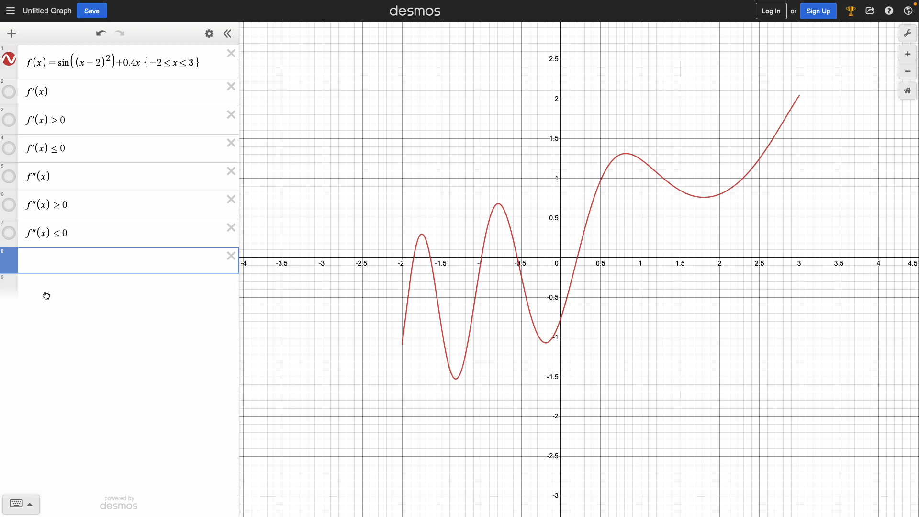
type("g(x)=")
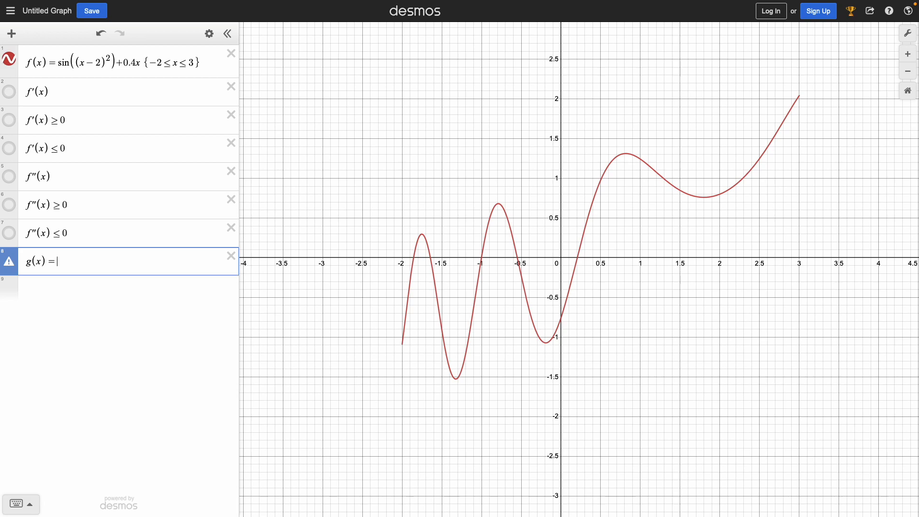
type("tan(x")
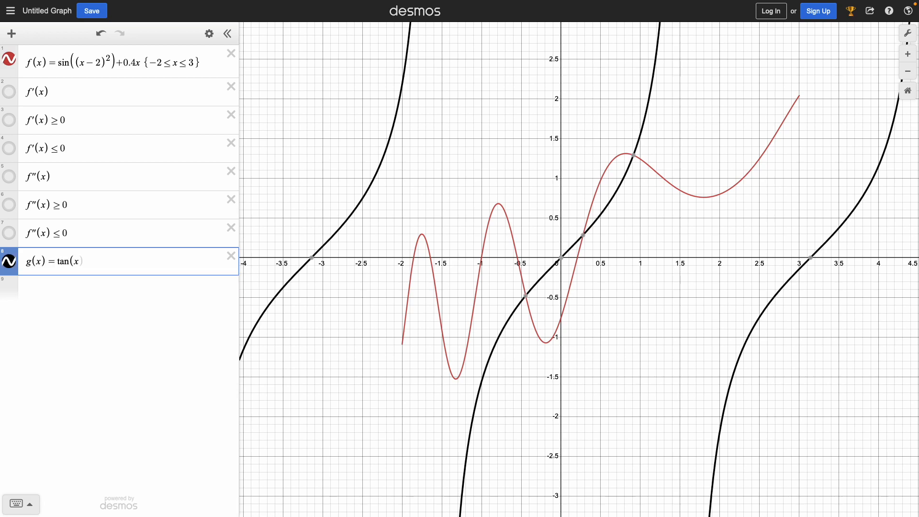
Define h(x) = f(x)·g(x) in the ninth expression line.
left_click(60, 289)
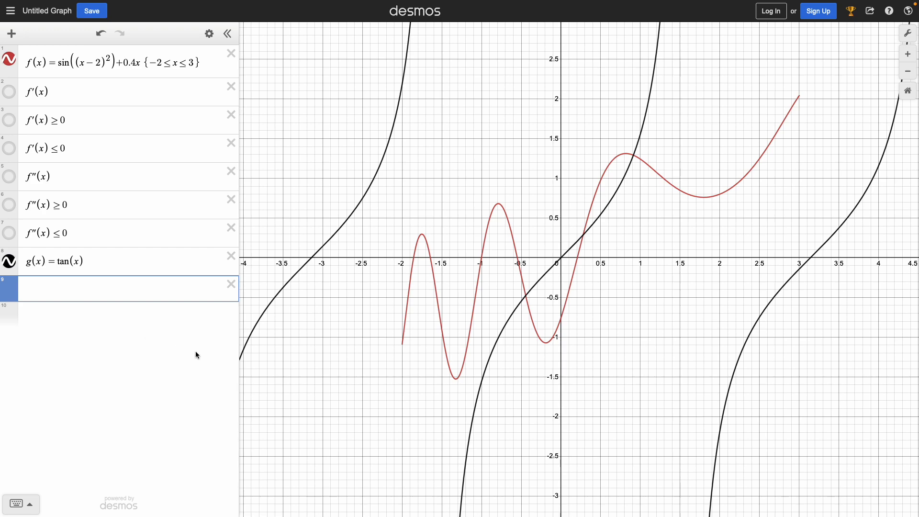
type("h(x)=f(x)")
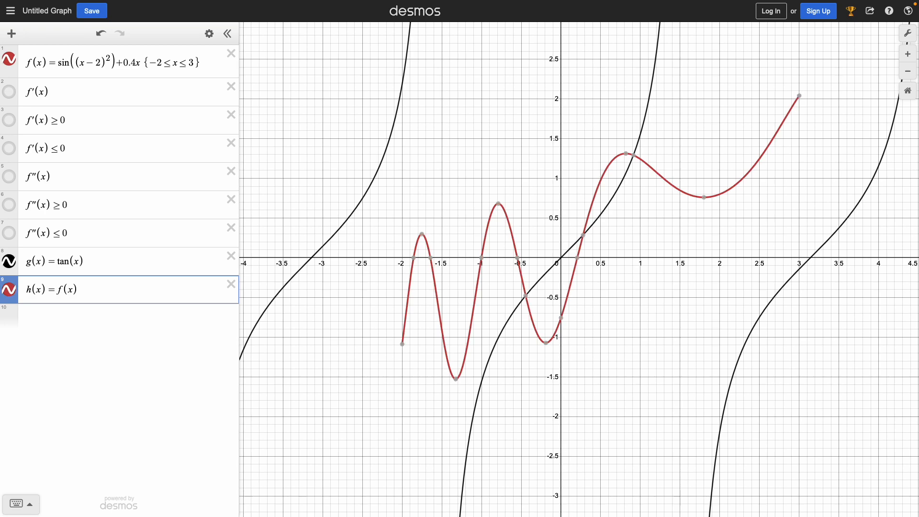
type("*g(")
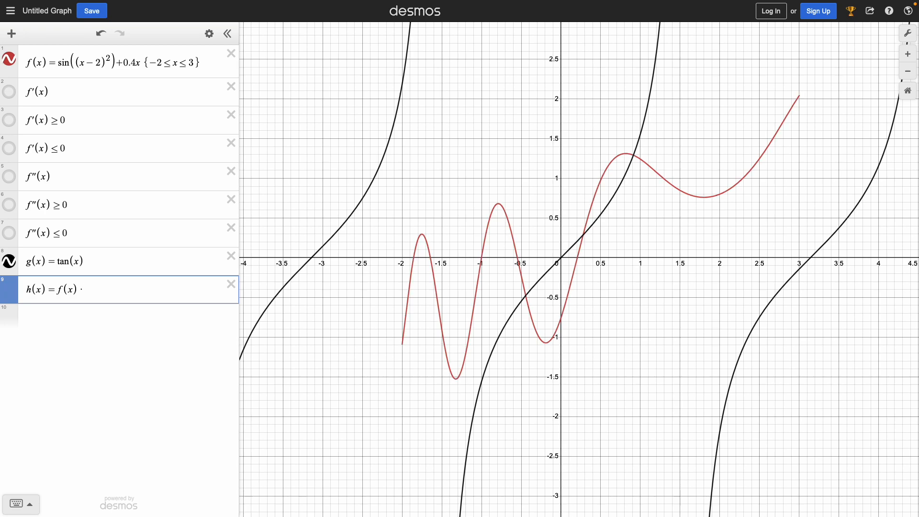
type("x)")
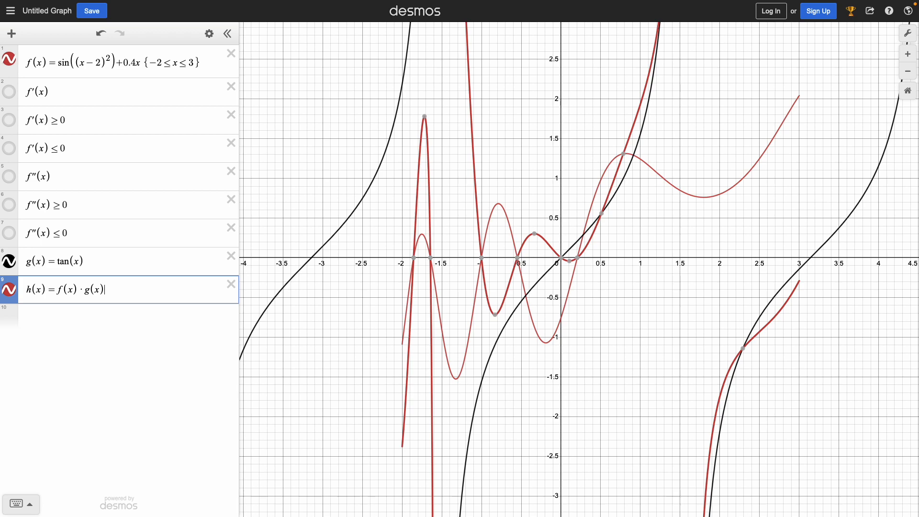
Hide the g(x) and f(x) graphs and examine the h(x) curve over a wider range.
left_click_drag(88, 290, 79, 291)
left_click(9, 260)
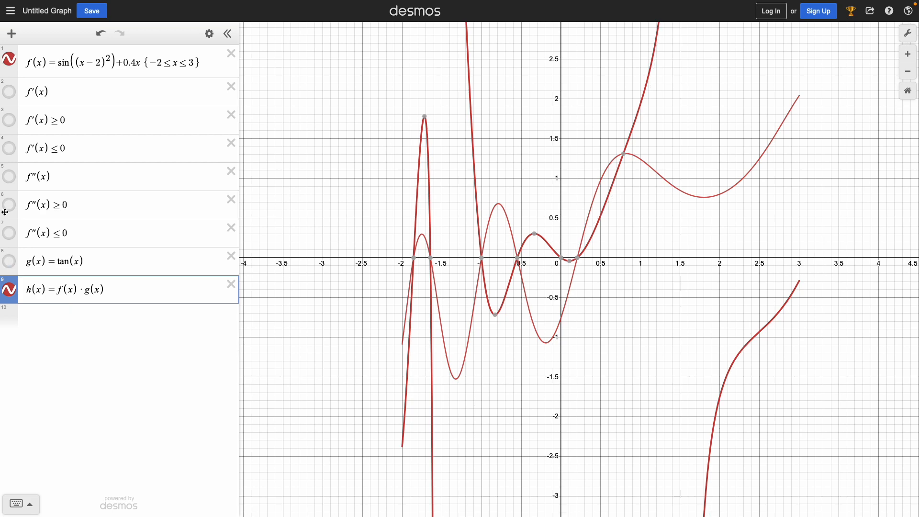
left_click(9, 59)
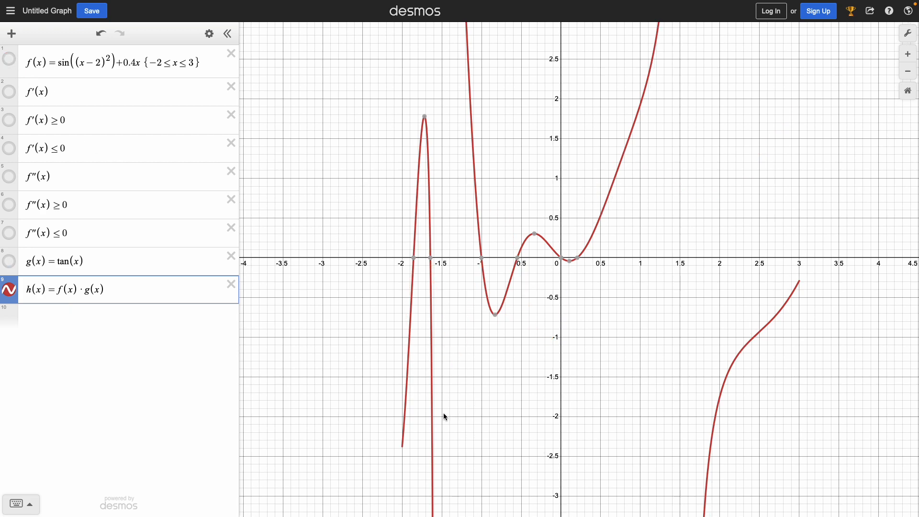
scroll(468, 440, "down", 5)
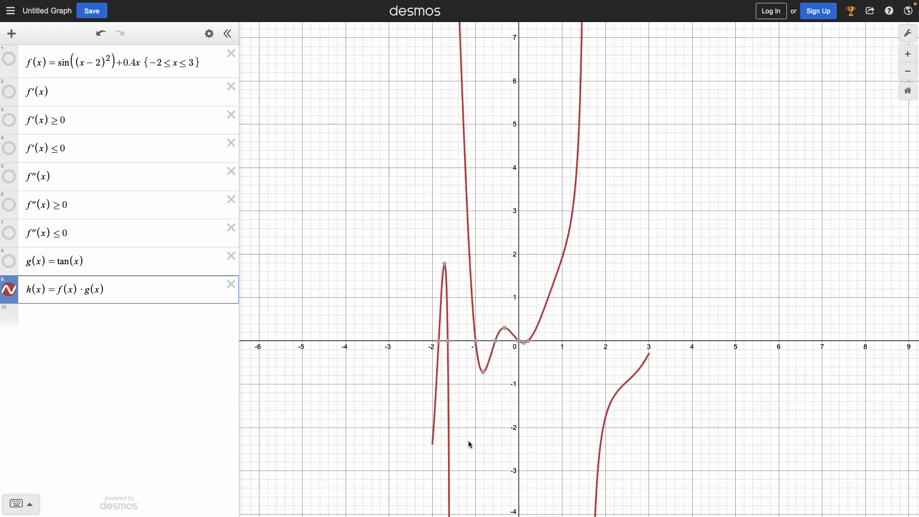
scroll(389, 259, "down", 10)
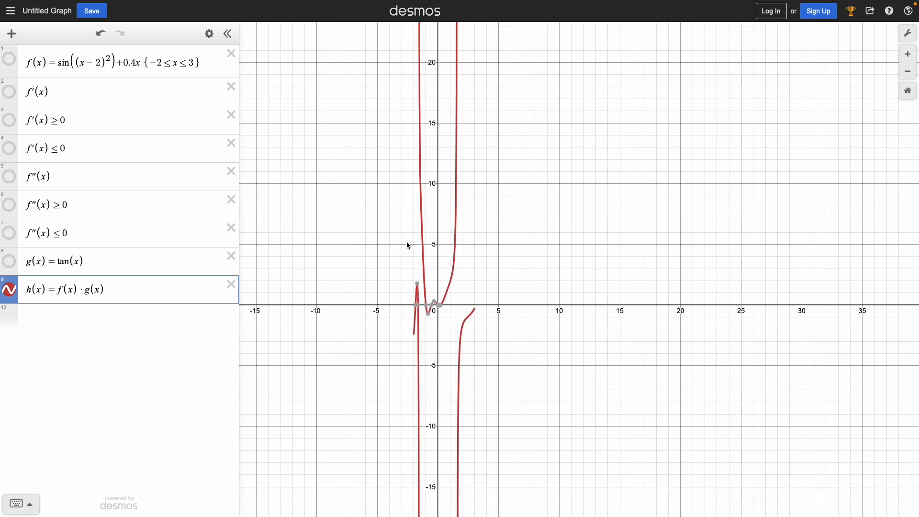
scroll(466, 321, "down", 3)
scroll(490, 318, "up", 5)
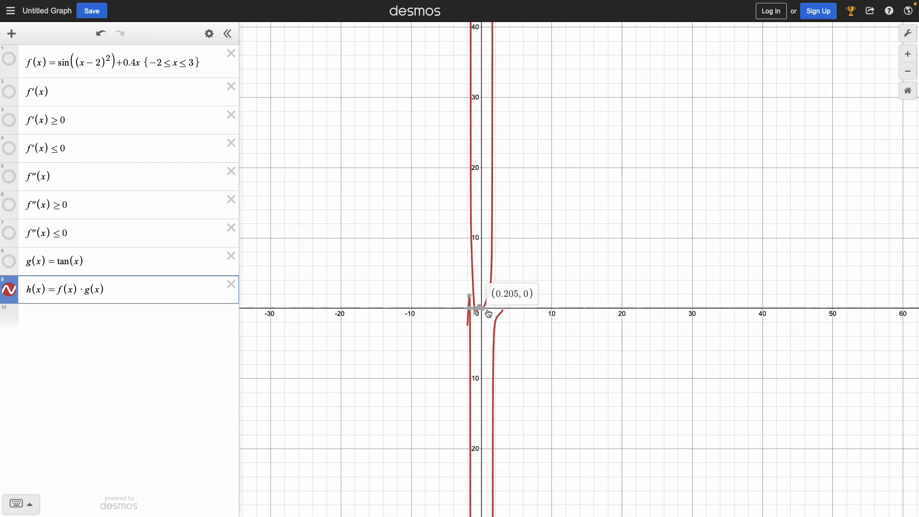
scroll(482, 327, "up", 10)
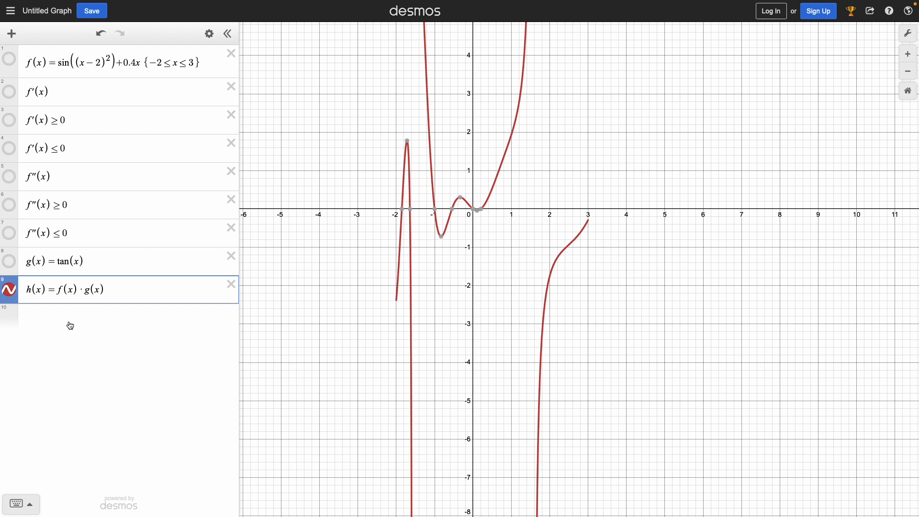
Plot the derivative d/dx h(x) in the tenth expression line and view its curve.
left_click(88, 312)
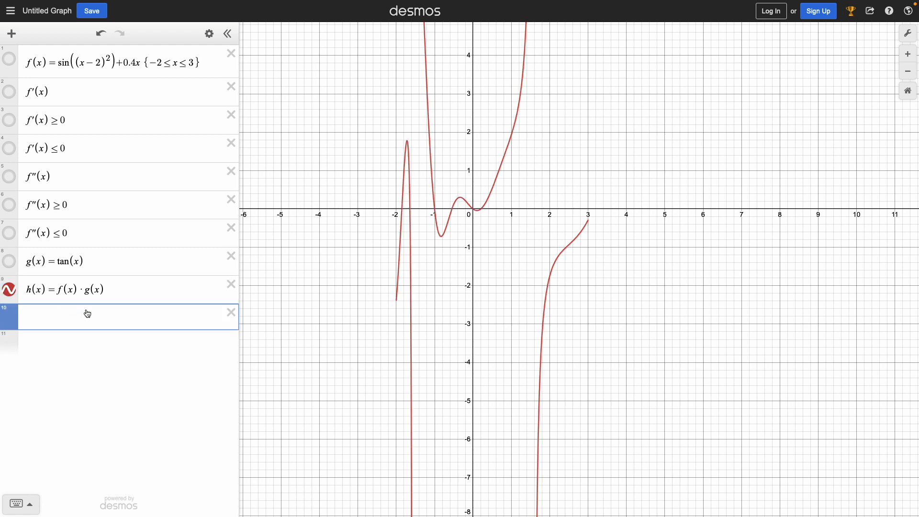
type("d/")
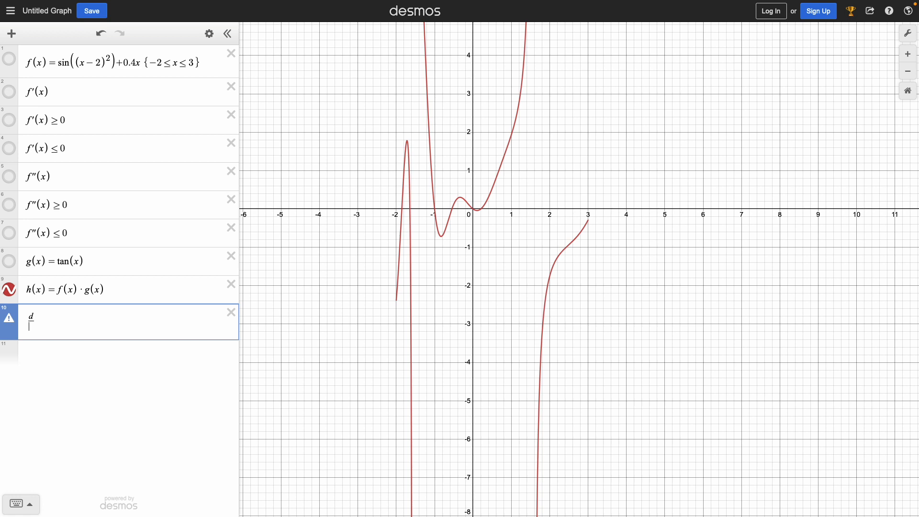
type("dx h(x)")
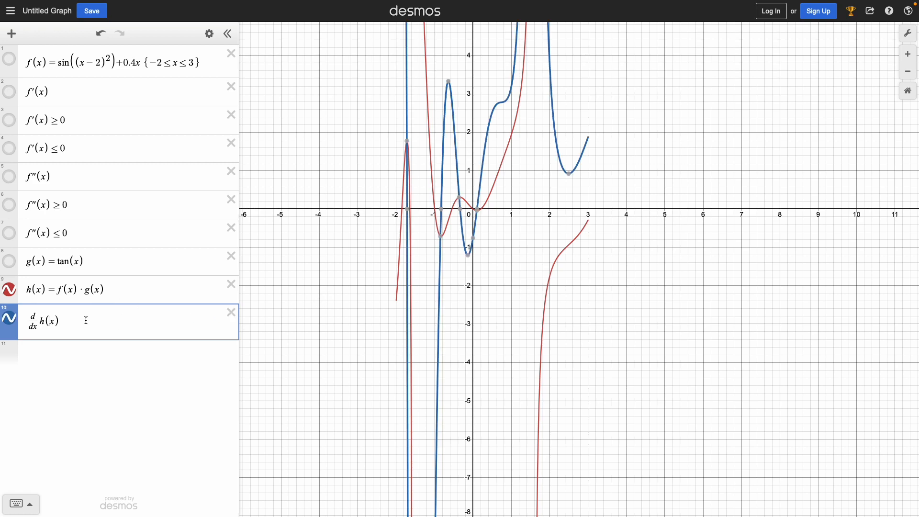
scroll(317, 360, "up", 2)
scroll(317, 360, "down", 3)
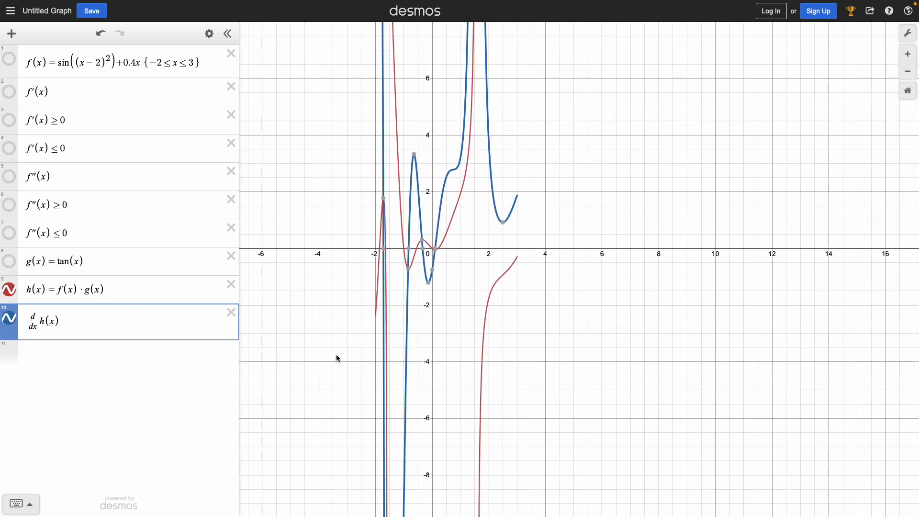
Replace x in the d/dx h(x) expression with 1 and with π to try evaluating the derivative at a constant.
left_click(50, 321)
key("Right")
key("BackSpace")
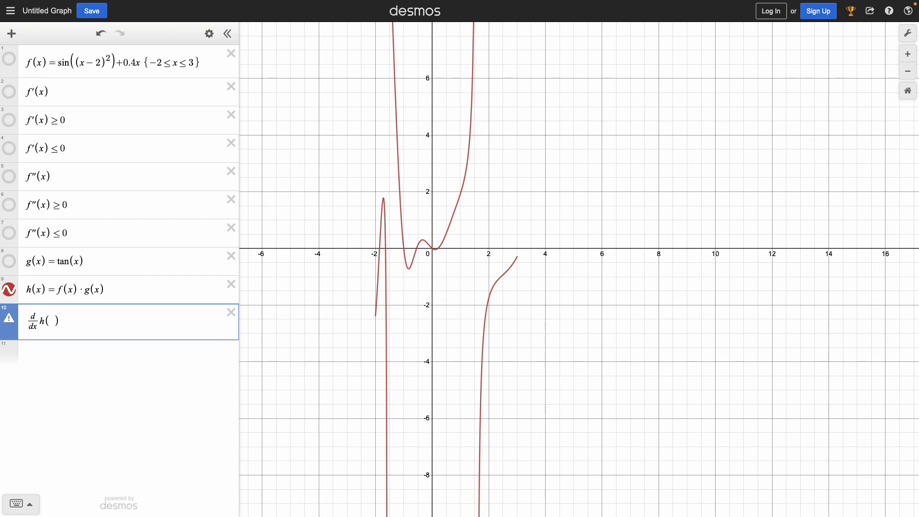
type("1")
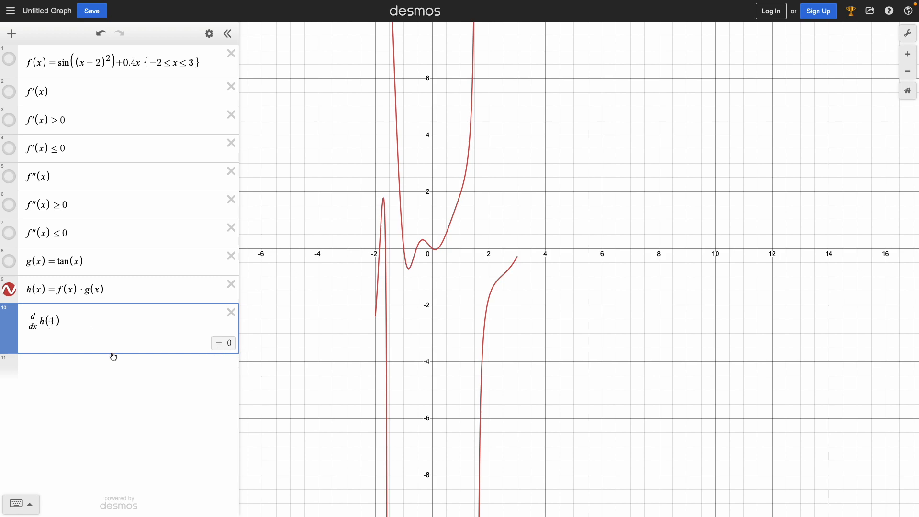
key("BackSpace")
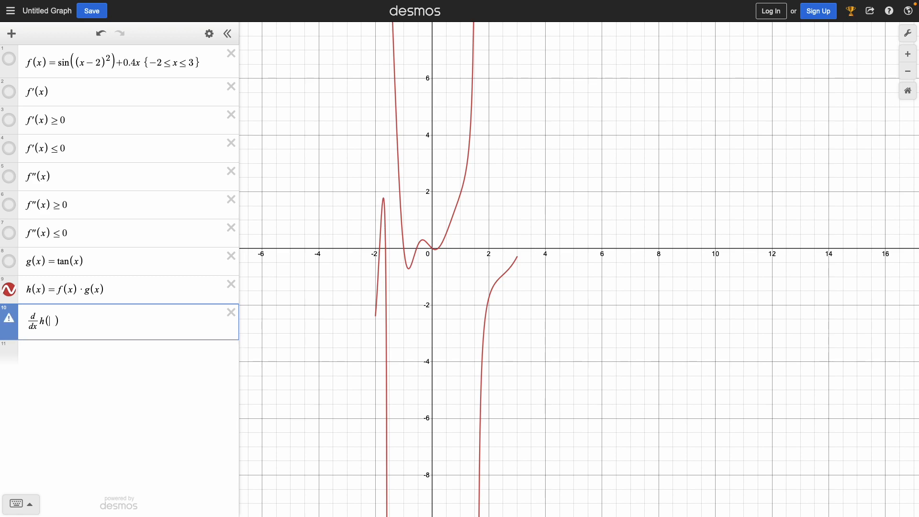
type("\\pi")
key("space")
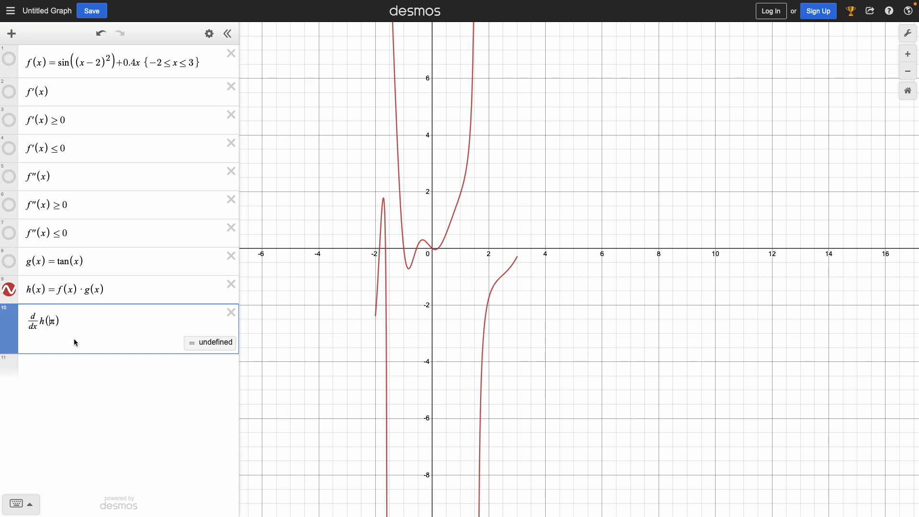
Try the arguments π−1, π−2, π−3 and π−4 in the d/dx h expression.
type("-1")
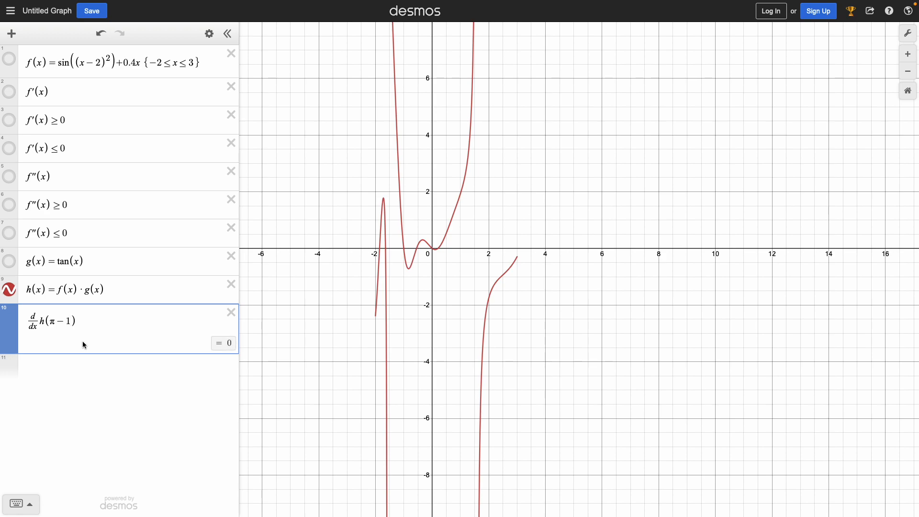
key("BackSpace")
type("2")
key("BackSpace")
type("3")
key("BackSpace")
type("4")
Replace the d/dx h expression in the tenth line with h''(2) to evaluate the second derivative at 2.
key("BackSpace")
key("BackSpace")
key("BackSpace")
key("BackSpace")
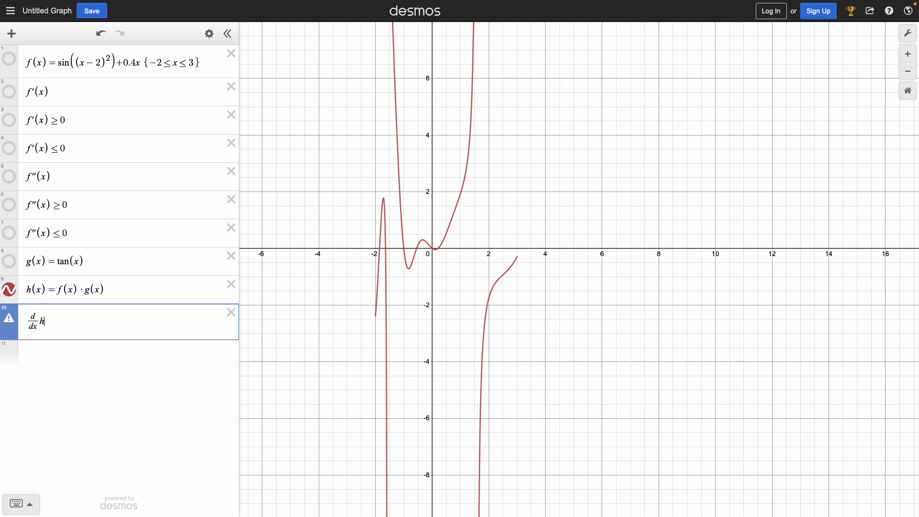
left_click_drag(46, 321, 14, 323)
mouse_move(15, 323)
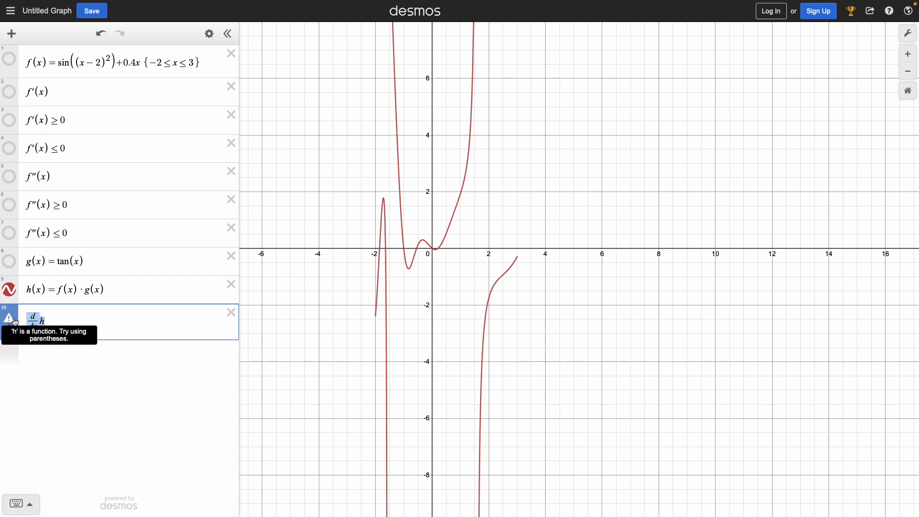
type("h22")
key("BackSpace")
key("BackSpace")
type("''(")
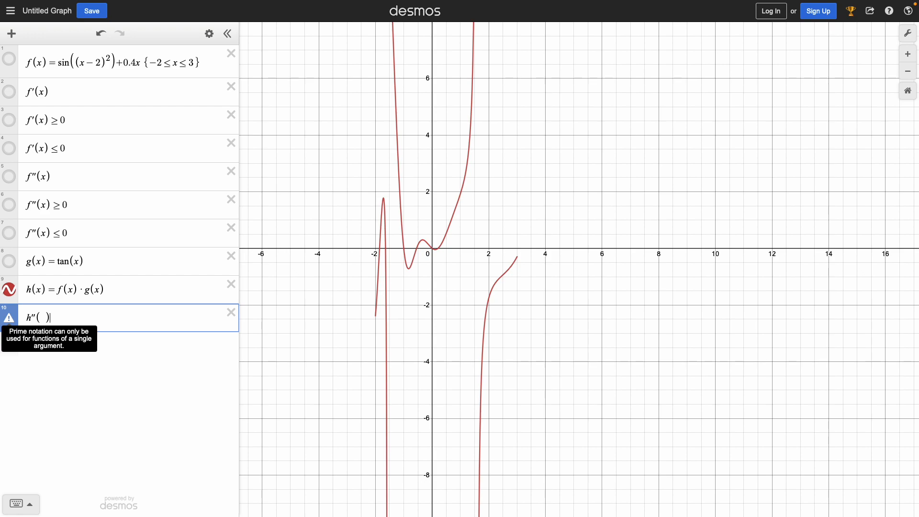
type("2")
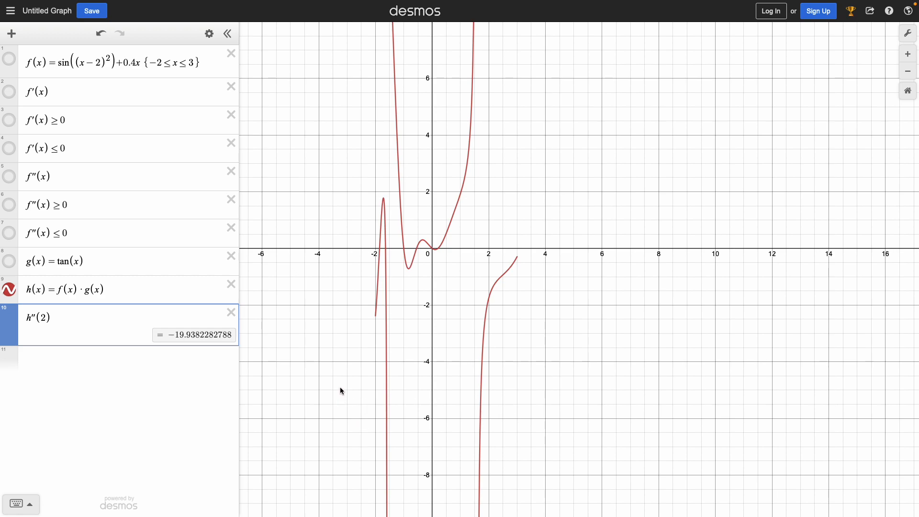
mouse_move(406, 515)
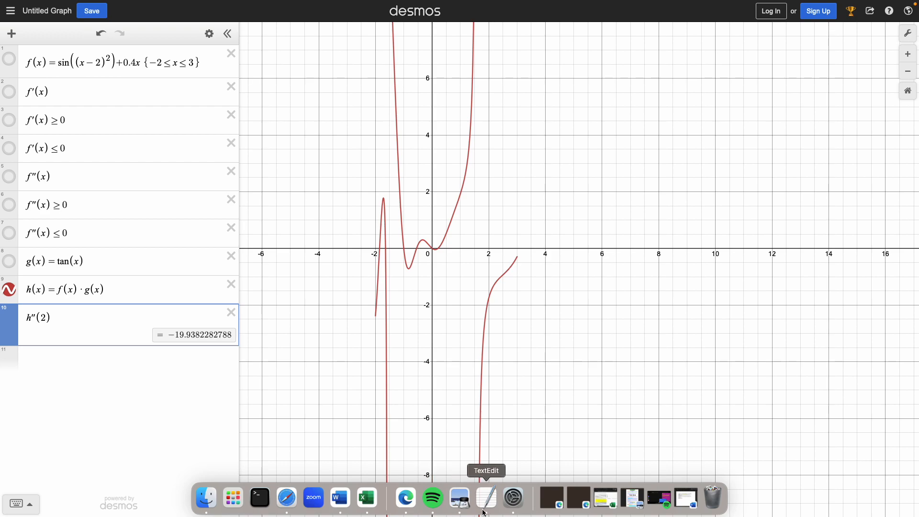